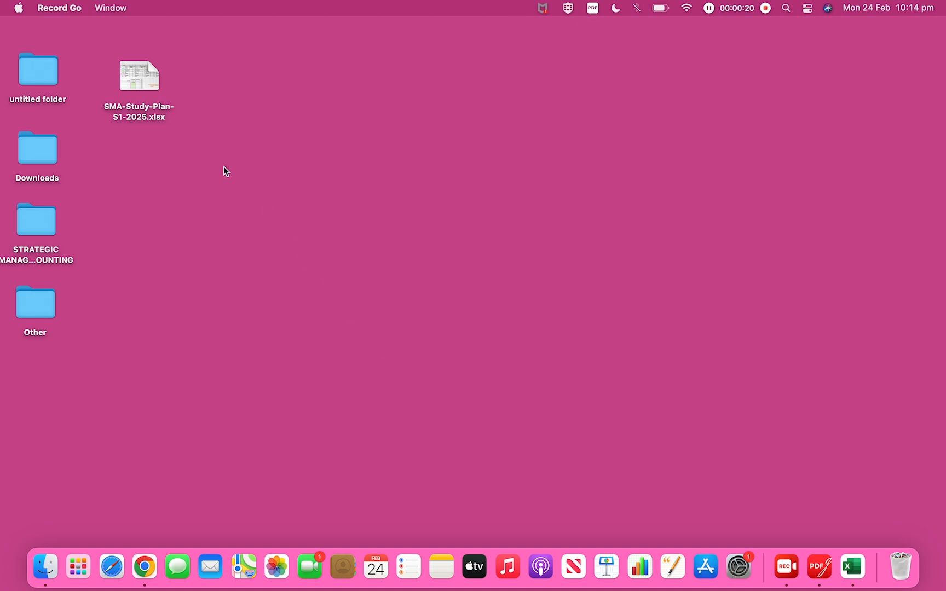
# Open the SMA-Study-Plan-S1-2025.xlsx workbook from the desktop and look over its Summary and Calendar sheets.
pyautogui.doubleClick(138, 75)
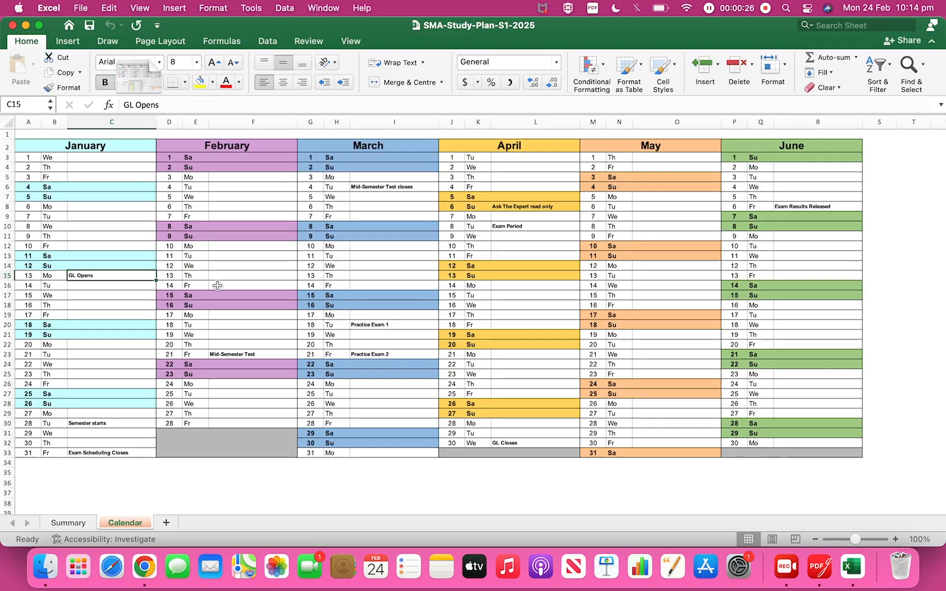
pyautogui.click(39, 26)
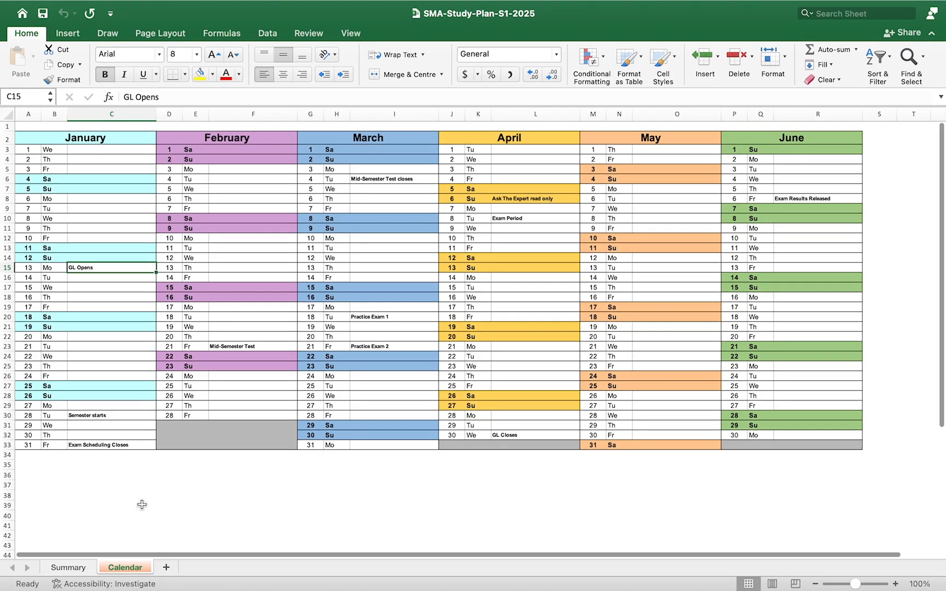
pyautogui.click(67, 567)
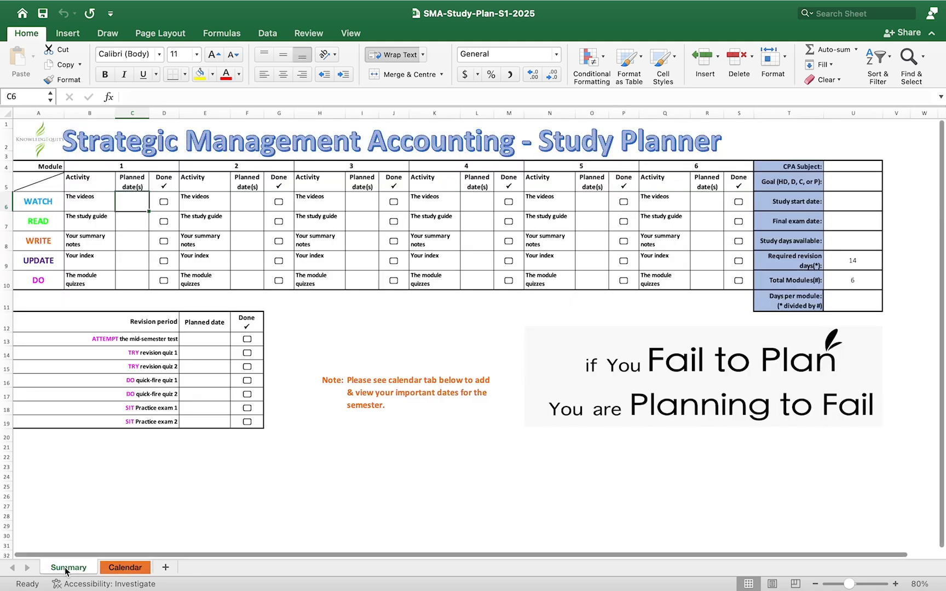
pyautogui.click(131, 569)
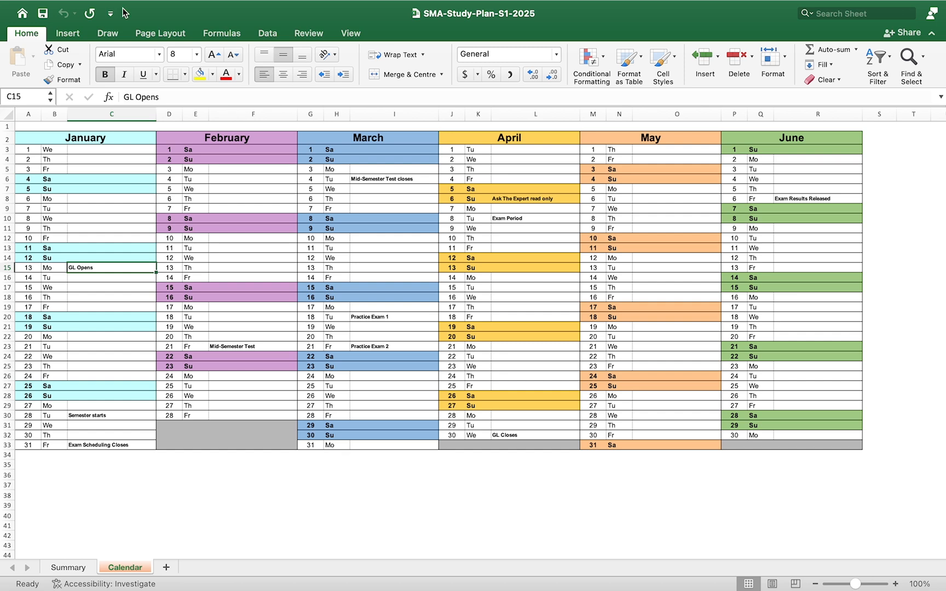
# Save a copy of the entire workbook to the Desktop in PDF format under the name SMA-Study-Plan-S1-2025.
pyautogui.moveTo(55, 17)
pyautogui.click(81, 8)
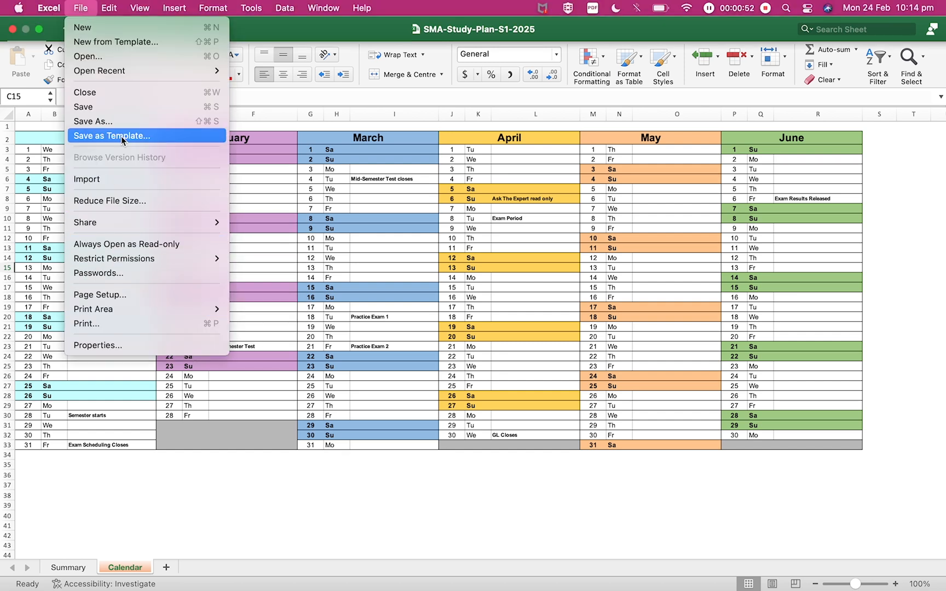
pyautogui.click(113, 121)
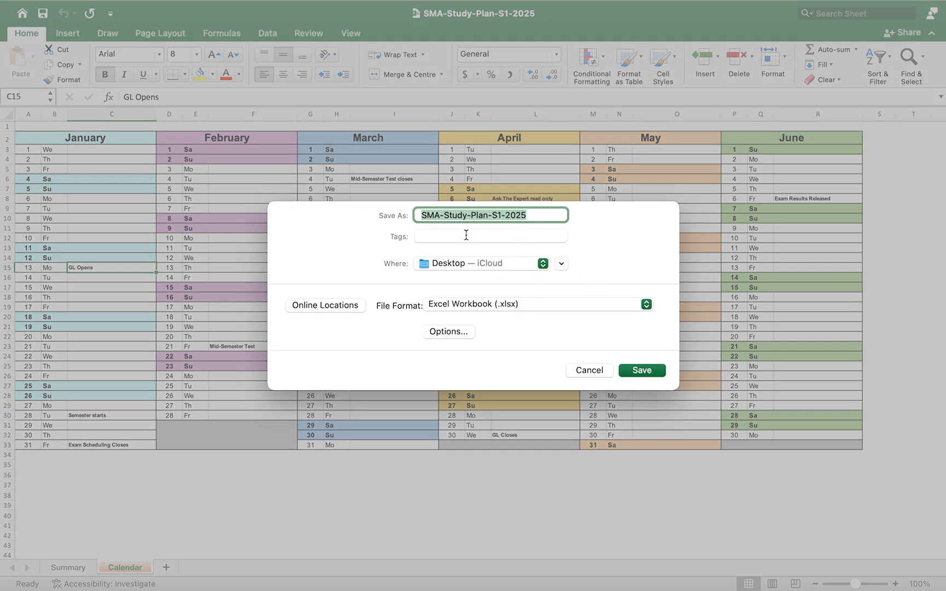
pyautogui.click(498, 305)
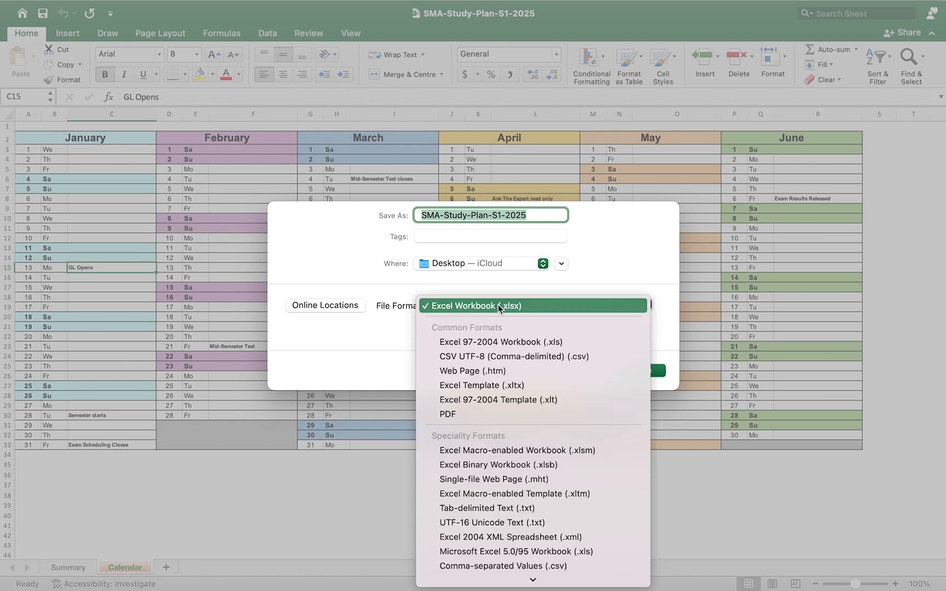
pyautogui.click(454, 415)
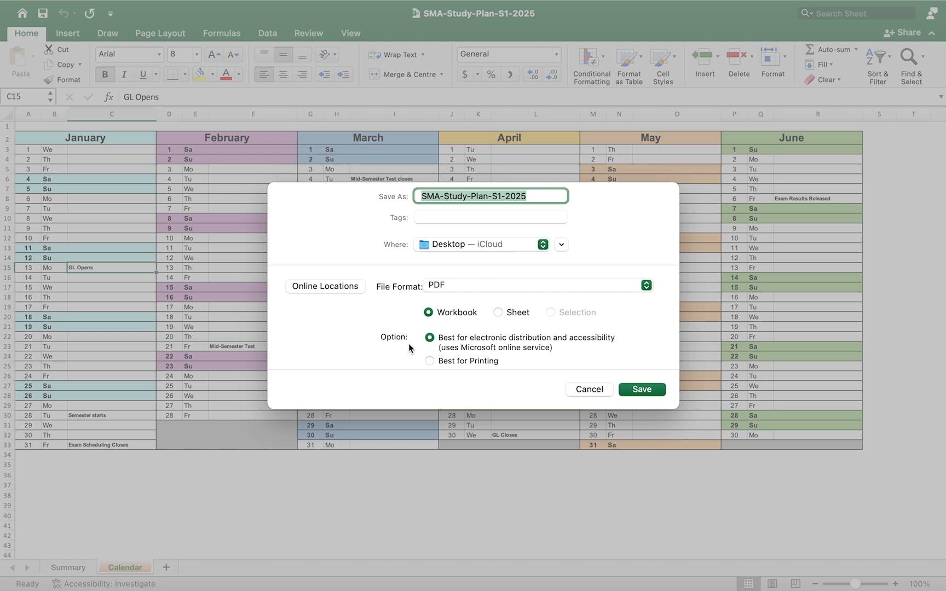
pyautogui.click(498, 312)
pyautogui.click(430, 313)
pyautogui.click(641, 389)
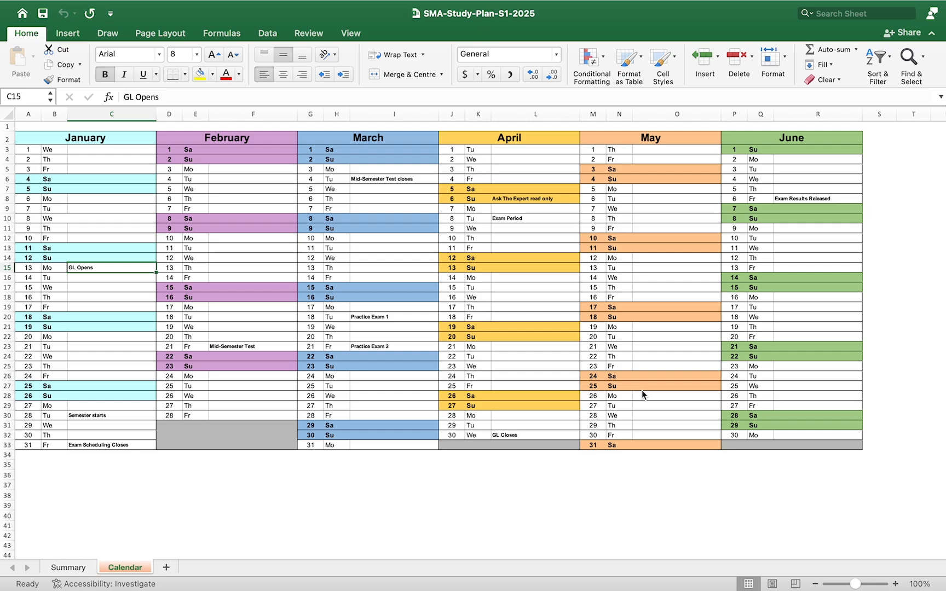
# Minimise the workbook, move SMA-Study-Plan-S1-2025.pdf beneath the Excel file on the desktop and open it.
pyautogui.click(39, 26)
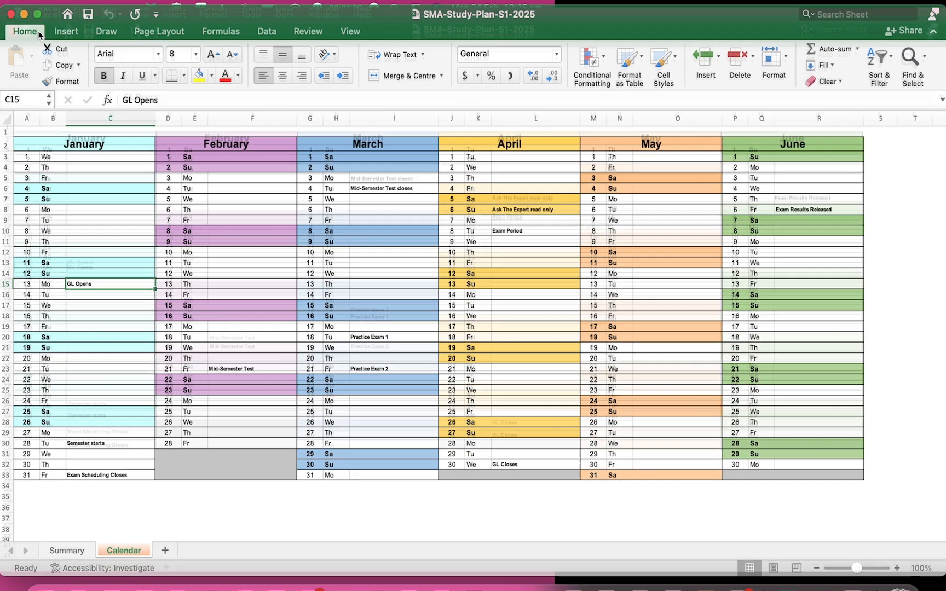
pyautogui.click(26, 25)
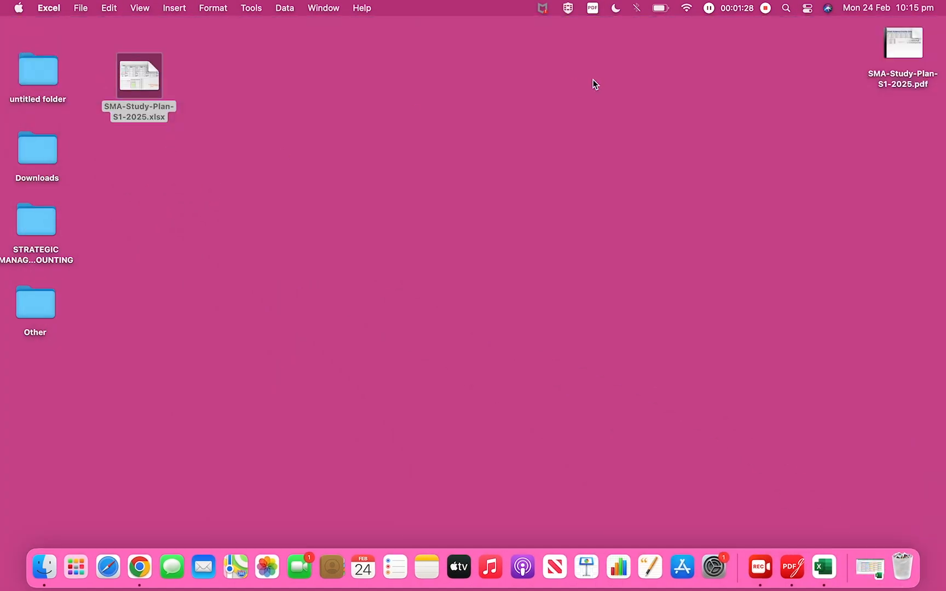
pyautogui.moveTo(915, 41); pyautogui.dragTo(125, 172)
pyautogui.doubleClick(114, 162)
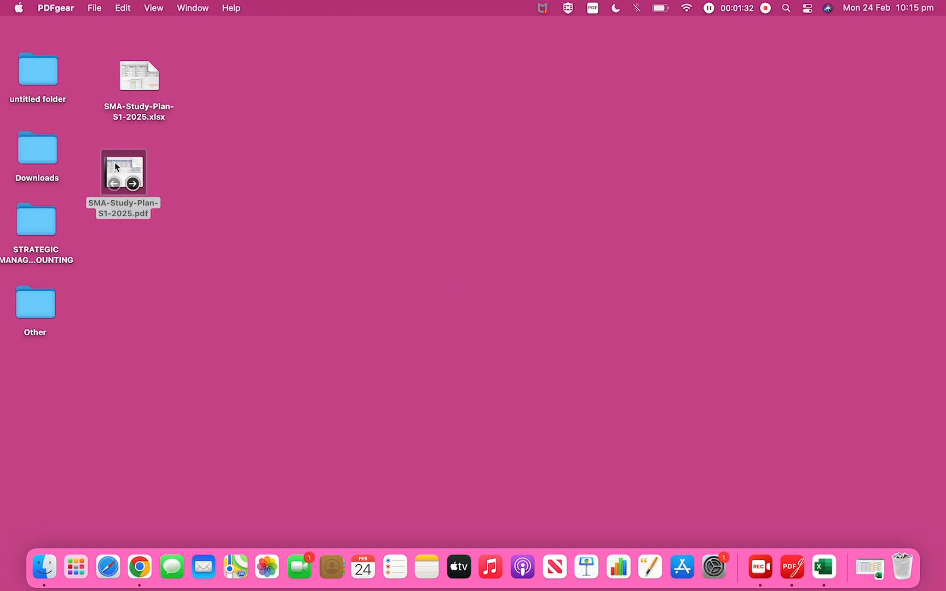
# Review the exported PDF's pages to examine how the planner and calendar are laid out, and close the PDF.
pyautogui.scroll(5, 194, 184)
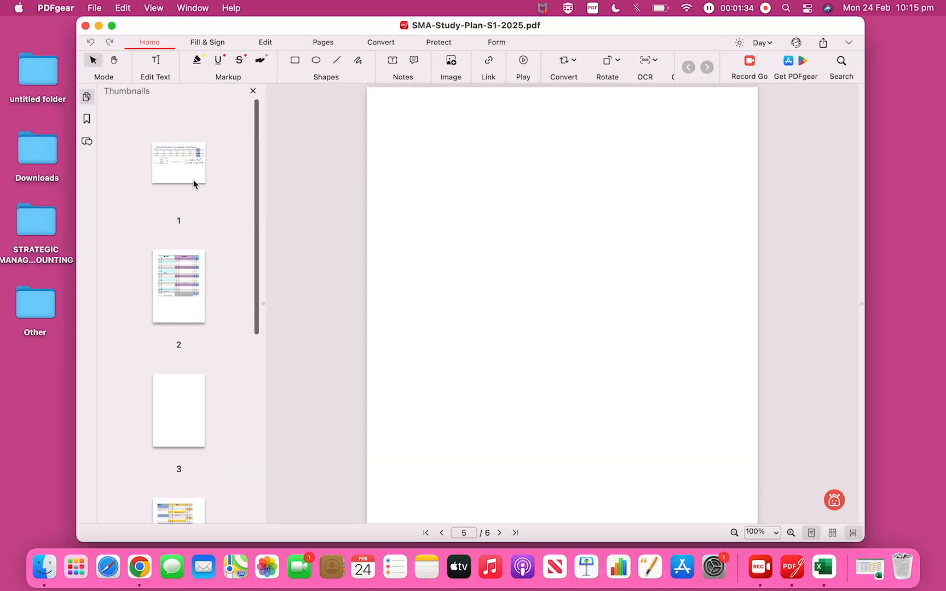
pyautogui.click(181, 165)
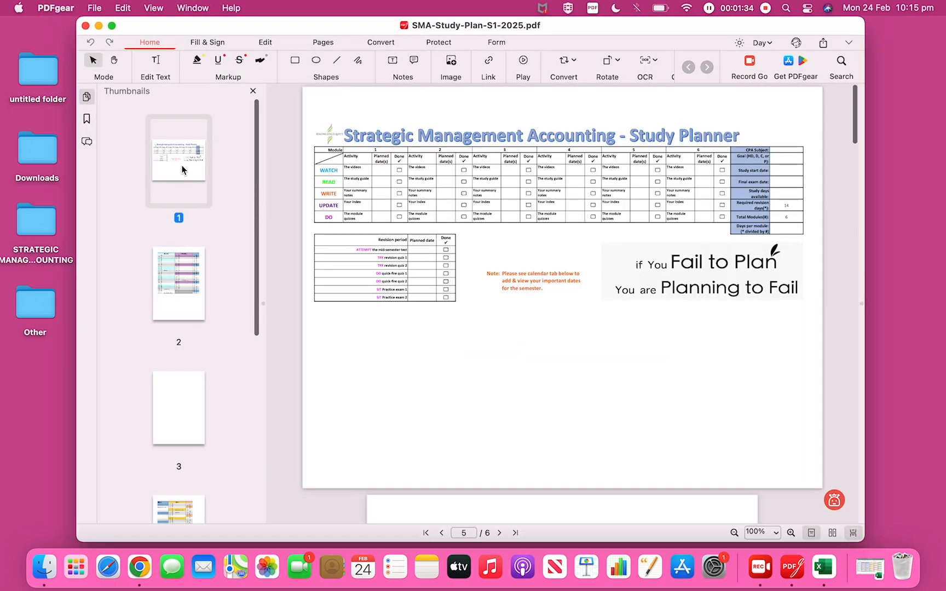
pyautogui.click(179, 290)
pyautogui.scroll(-2, 176, 392)
pyautogui.click(172, 343)
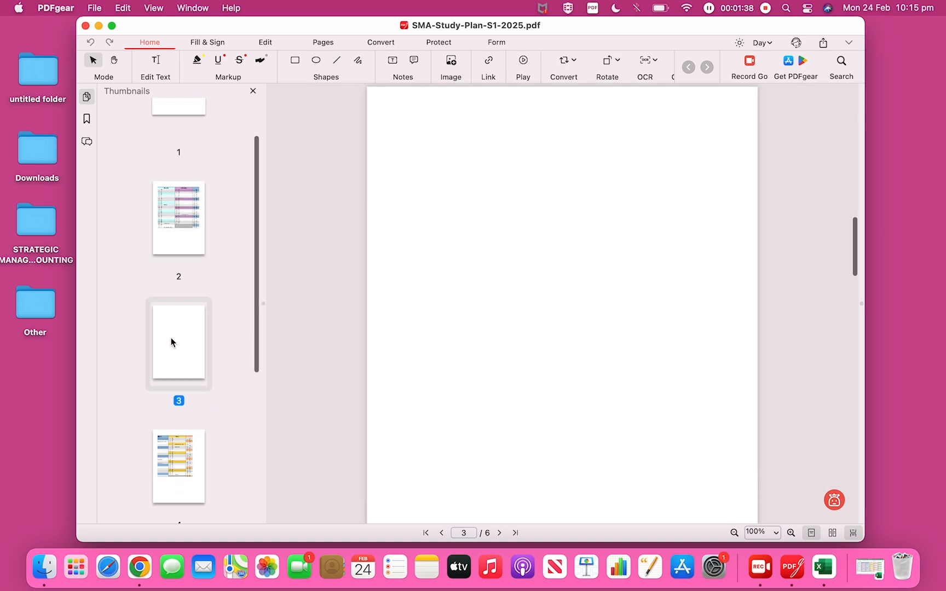
pyautogui.scroll(-2, 170, 383)
pyautogui.click(168, 420)
pyautogui.scroll(3, 179, 285)
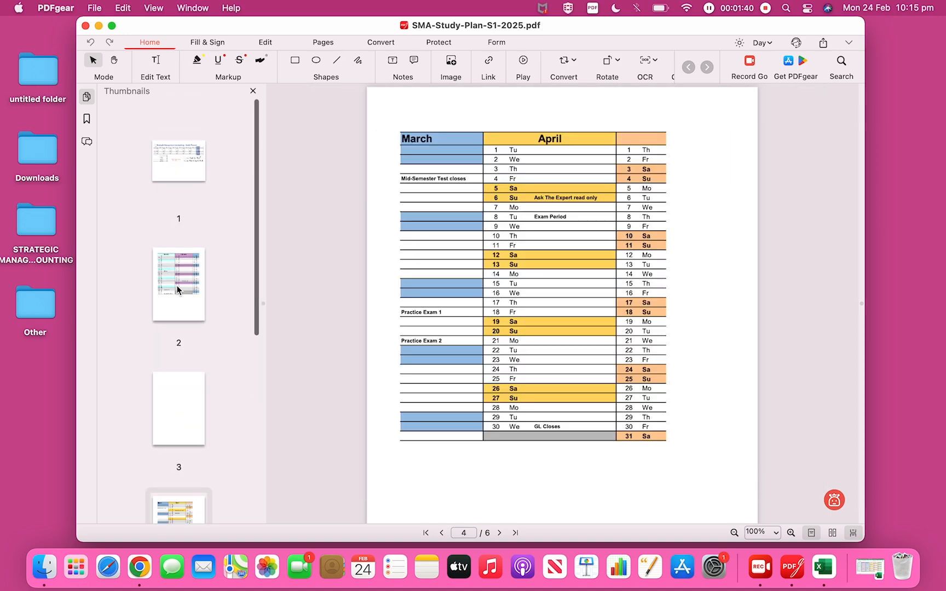
pyautogui.click(179, 275)
pyautogui.scroll(-6, 175, 327)
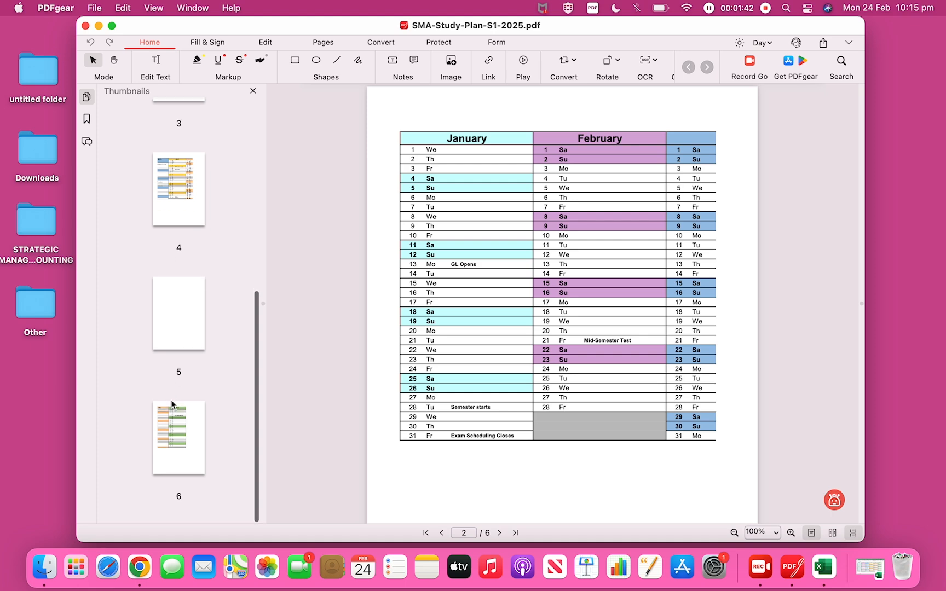
pyautogui.scroll(8, 171, 400)
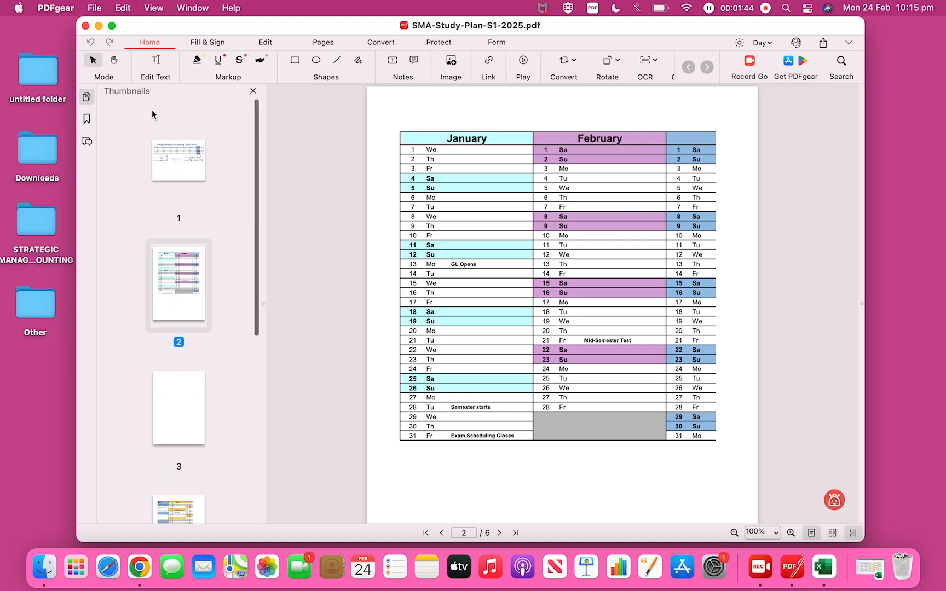
pyautogui.click(85, 25)
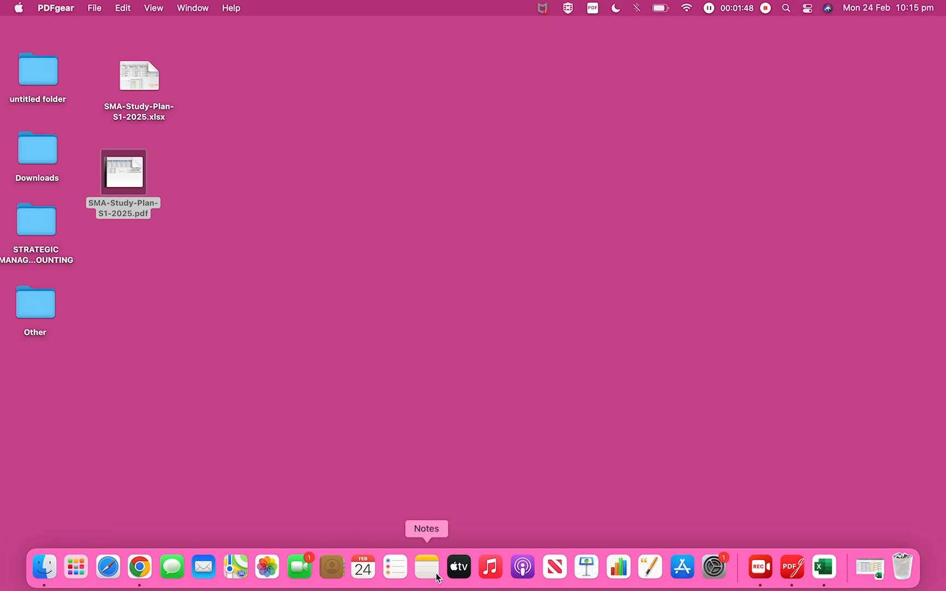
# Return to the Excel workbook and set the Calendar sheet to print in Landscape, scaled to fit 1 page wide by 1 page tall.
pyautogui.click(824, 580)
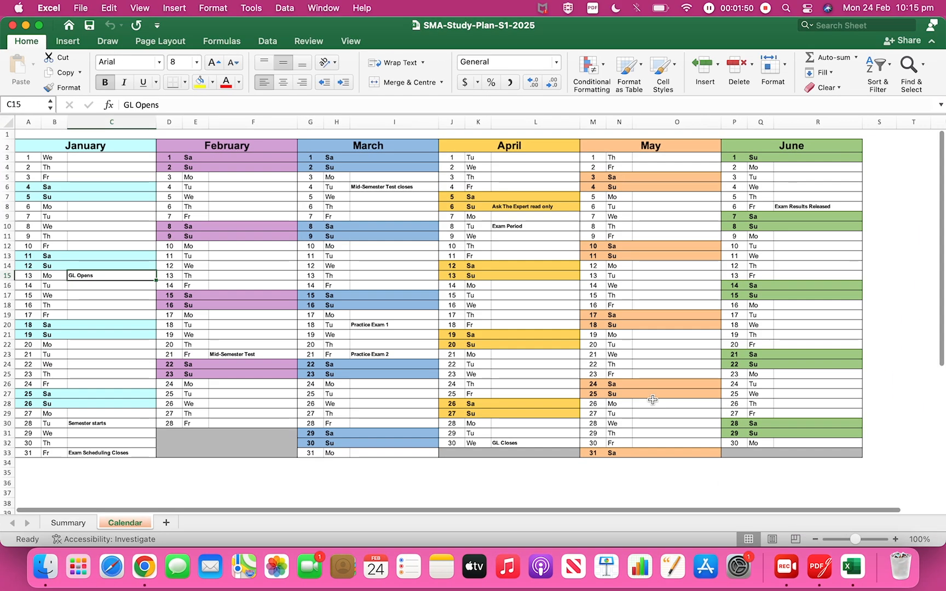
pyautogui.hscroll(1, 421, 193)
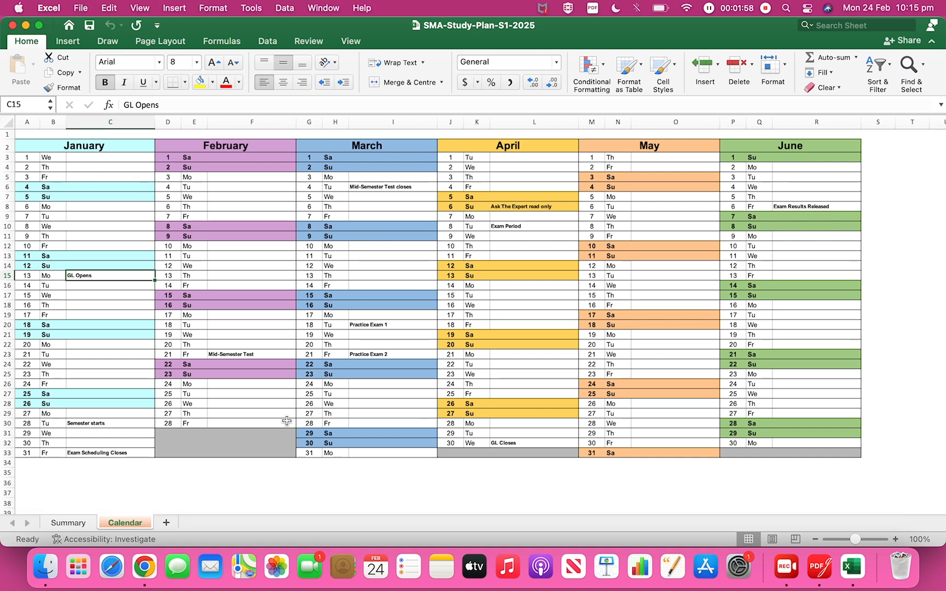
pyautogui.click(81, 8)
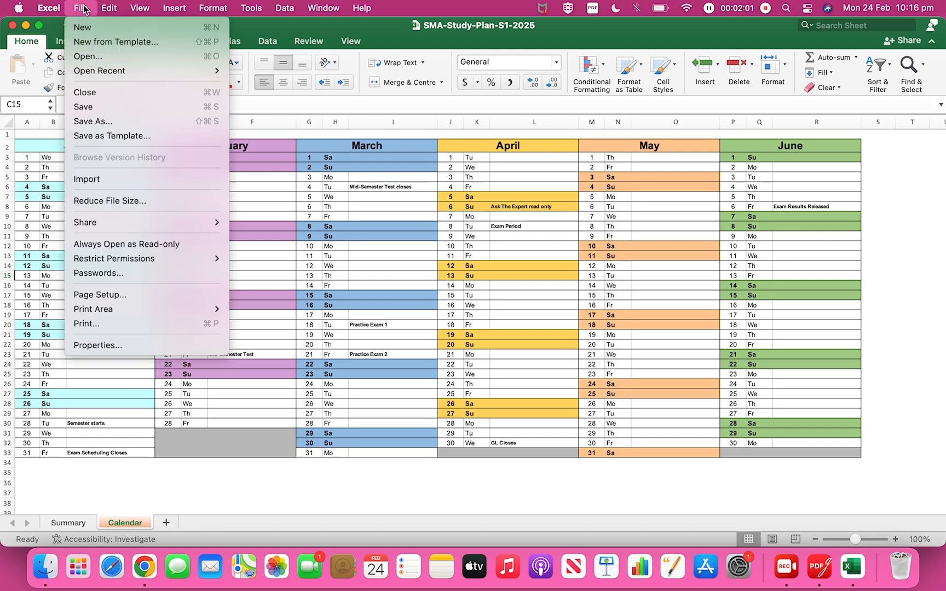
pyautogui.click(82, 324)
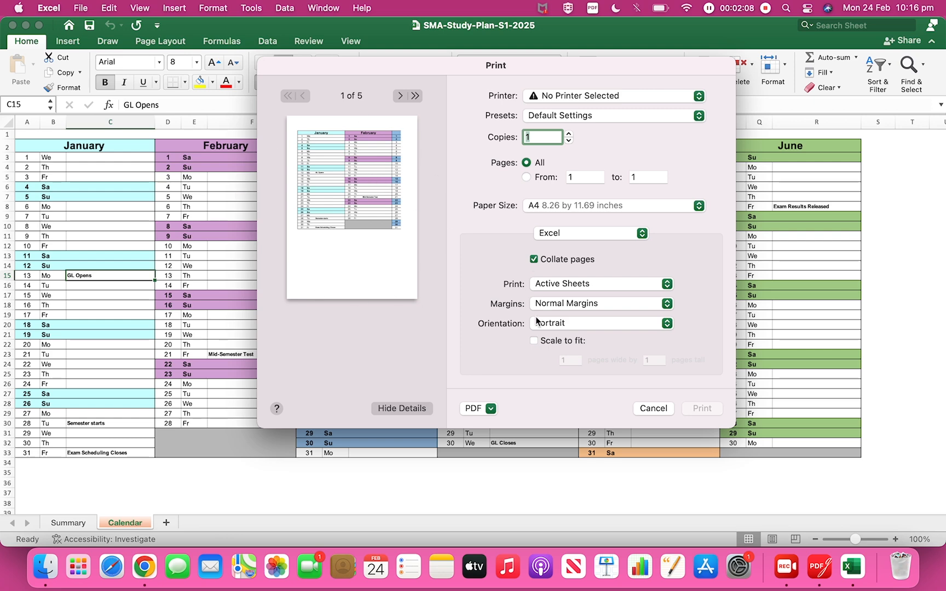
pyautogui.click(559, 328)
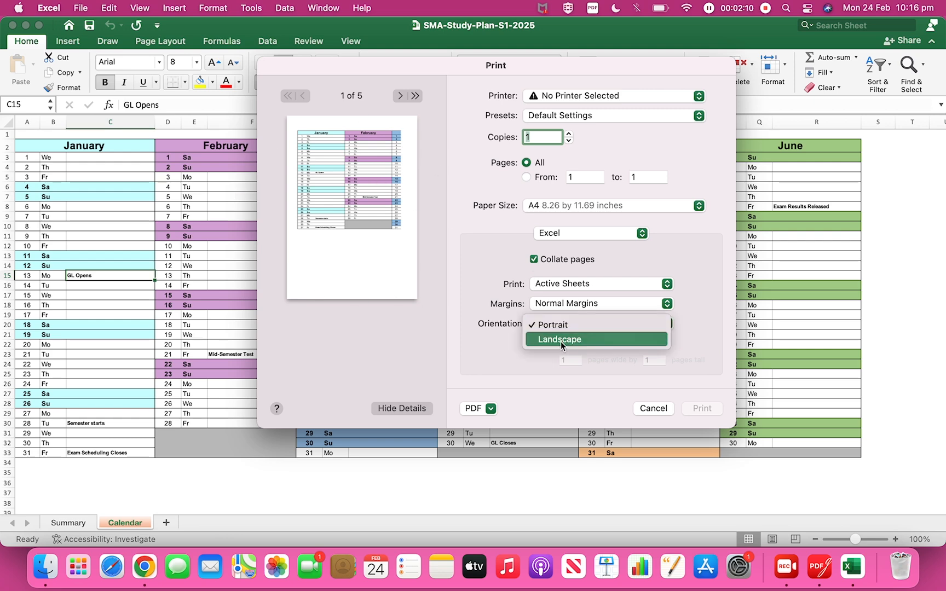
pyautogui.click(561, 340)
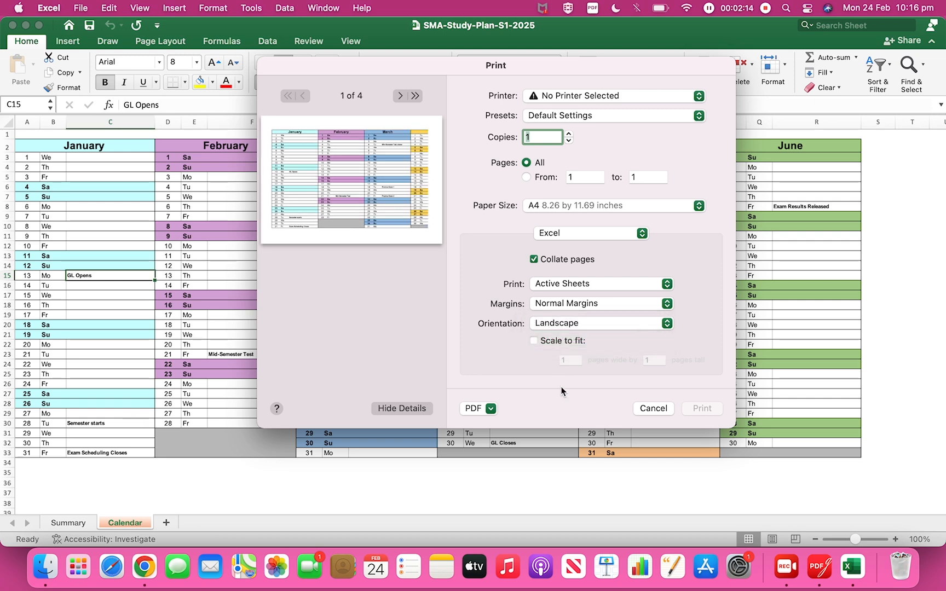
pyautogui.click(534, 341)
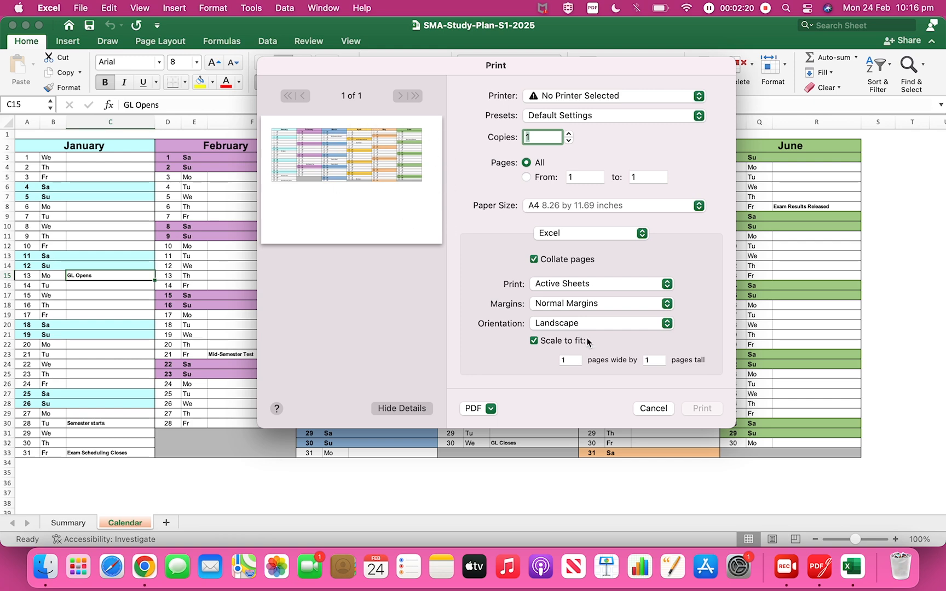
# Compare Wide Margins and Narrow Margins in the print preview and restore Normal Margins.
pyautogui.click(584, 305)
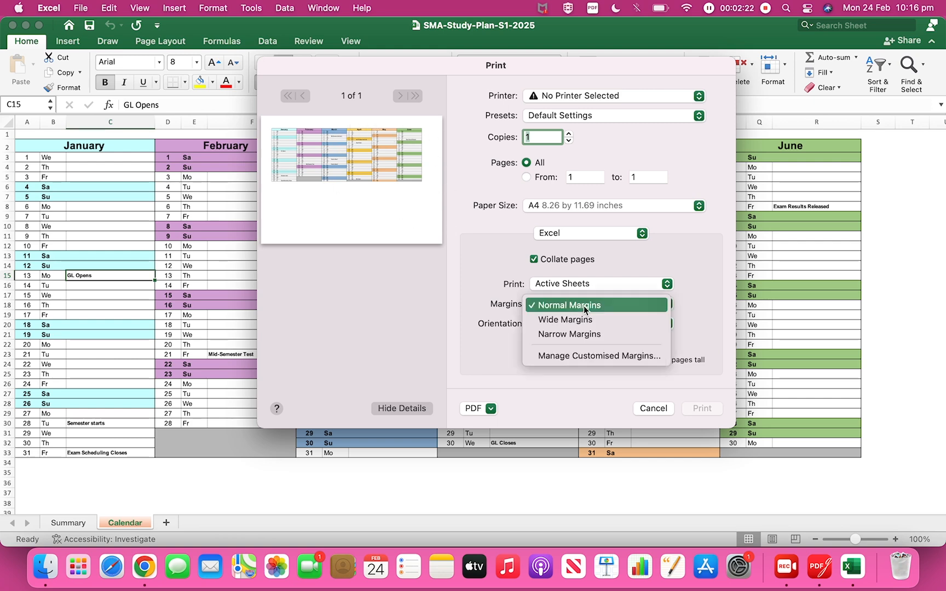
pyautogui.click(583, 321)
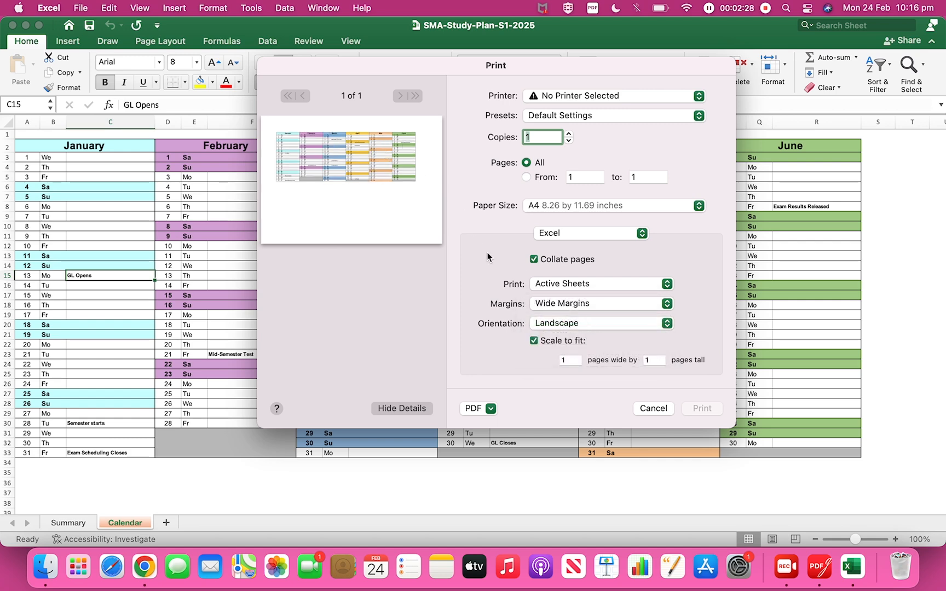
pyautogui.click(559, 305)
pyautogui.click(566, 321)
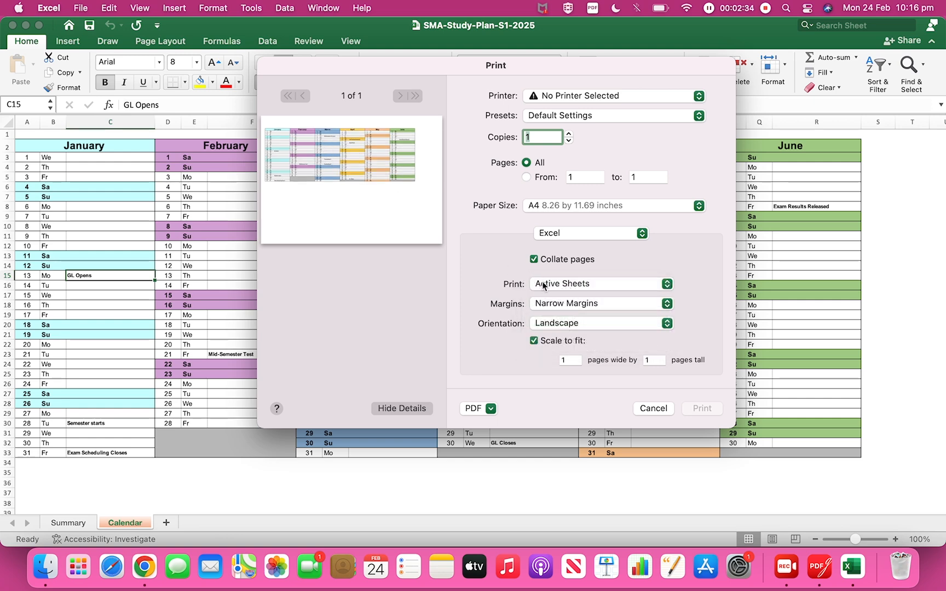
pyautogui.click(566, 305)
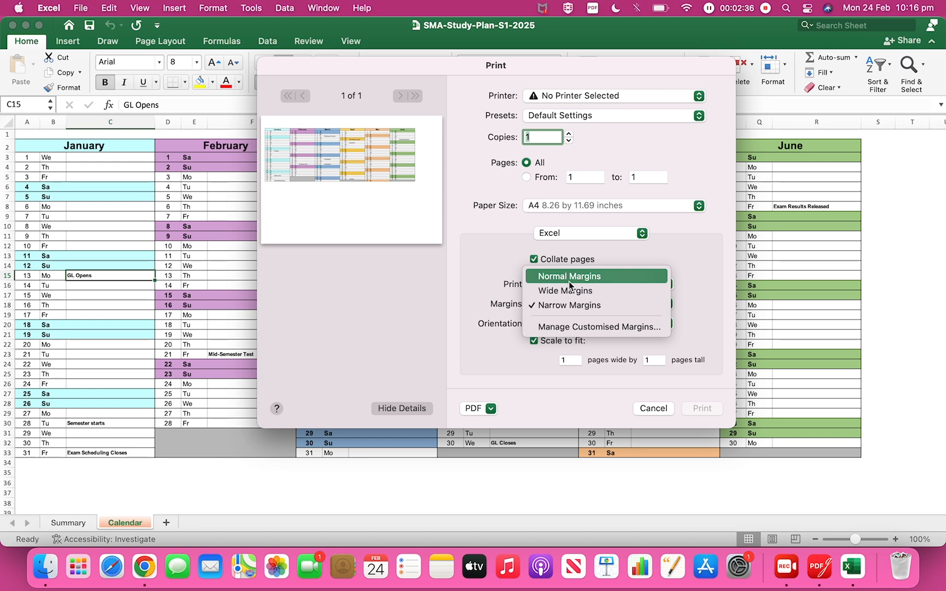
pyautogui.click(569, 281)
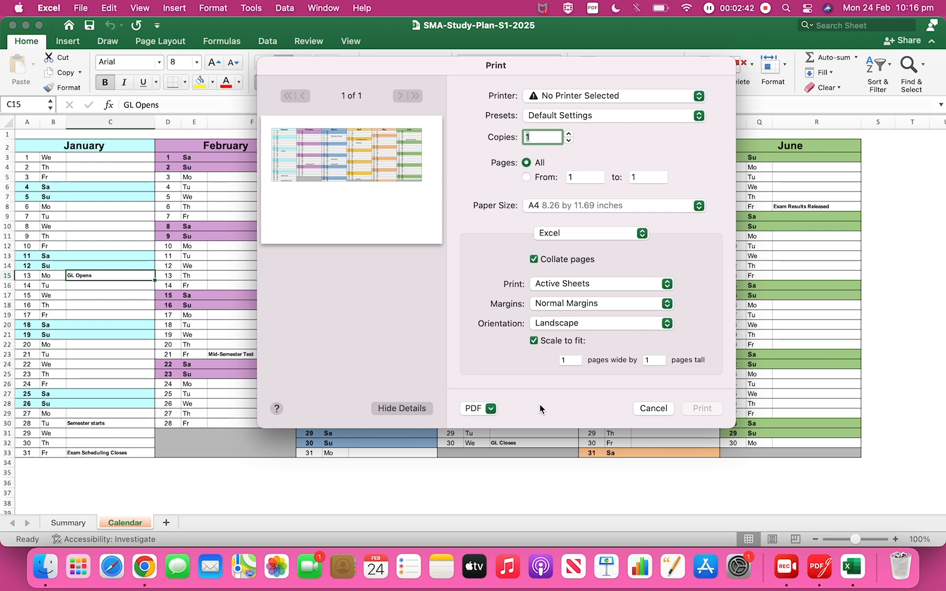
pyautogui.click(491, 412)
pyautogui.click(494, 441)
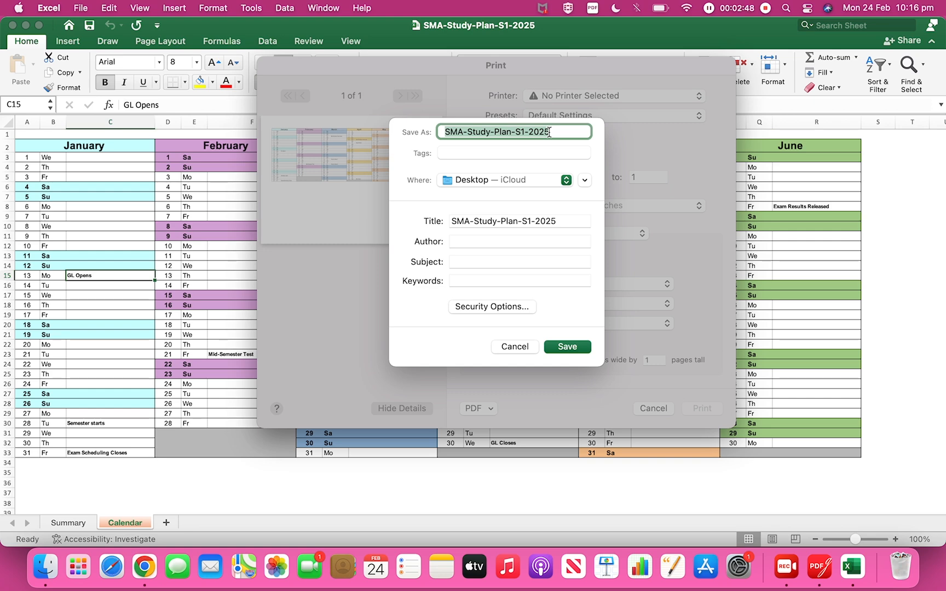
pyautogui.write('E')
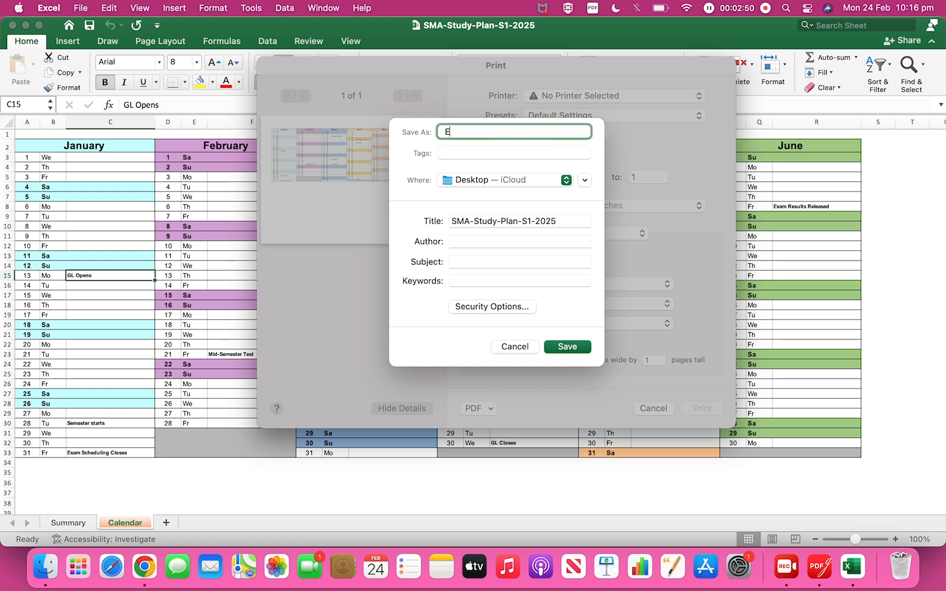
pyautogui.write('xcel PDF')
pyautogui.click(515, 347)
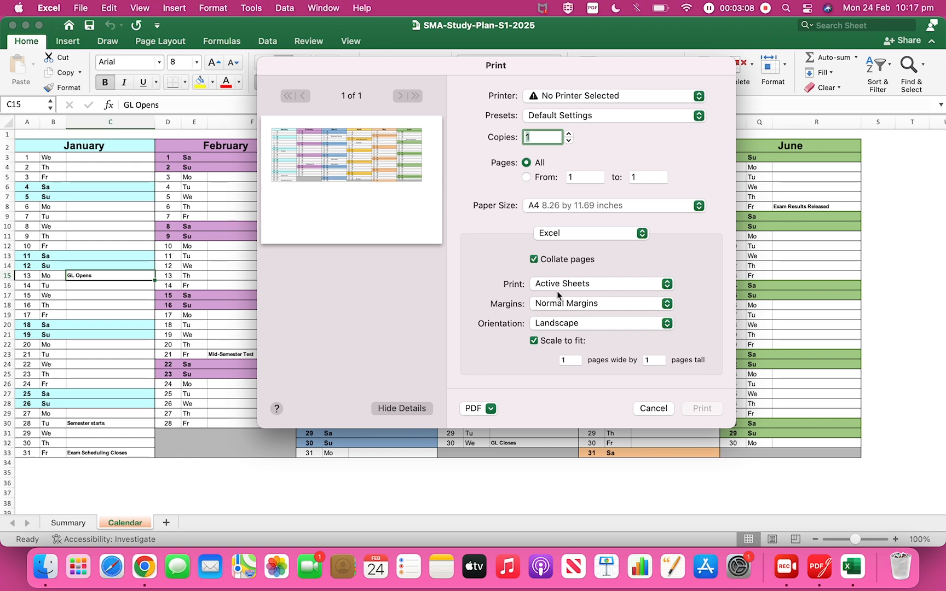
# Preview both pages of the Entire Workbook print option, and restore printing to Active Sheets.
pyautogui.click(588, 289)
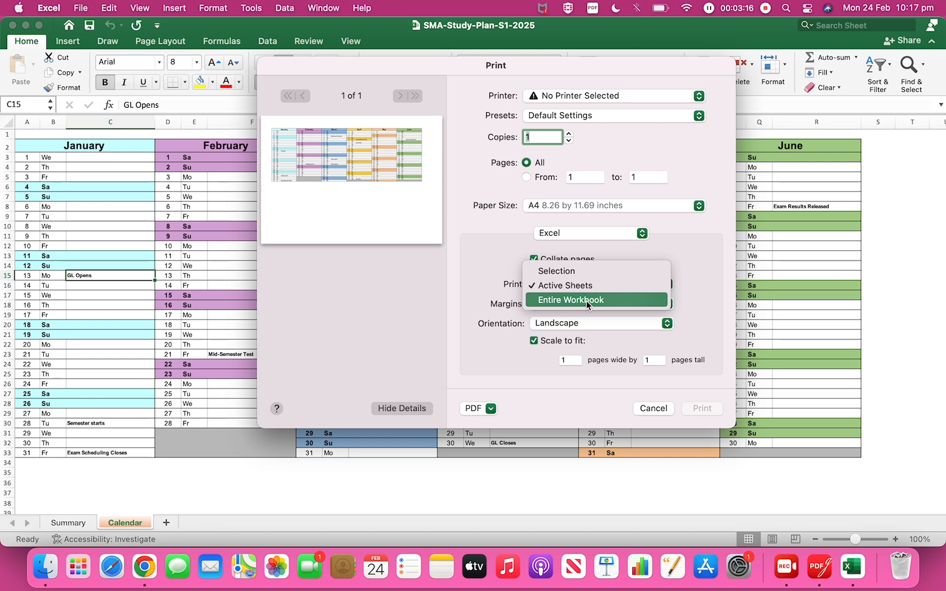
pyautogui.click(586, 300)
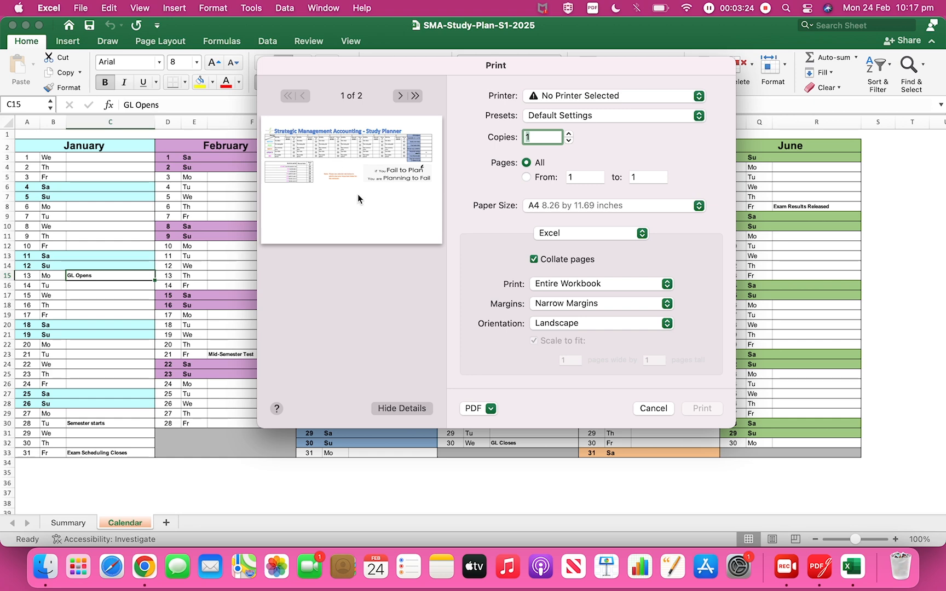
pyautogui.click(399, 96)
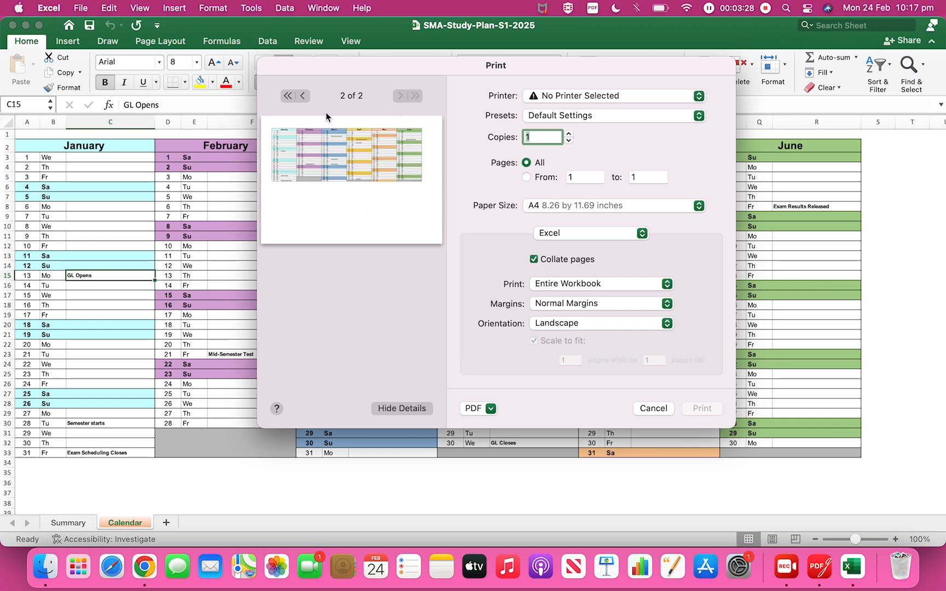
pyautogui.click(563, 286)
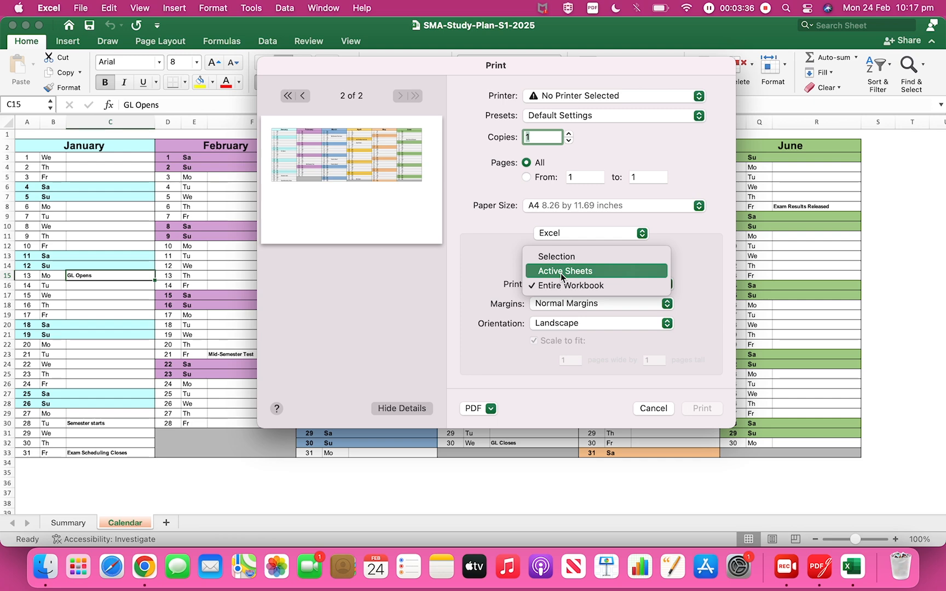
pyautogui.click(562, 272)
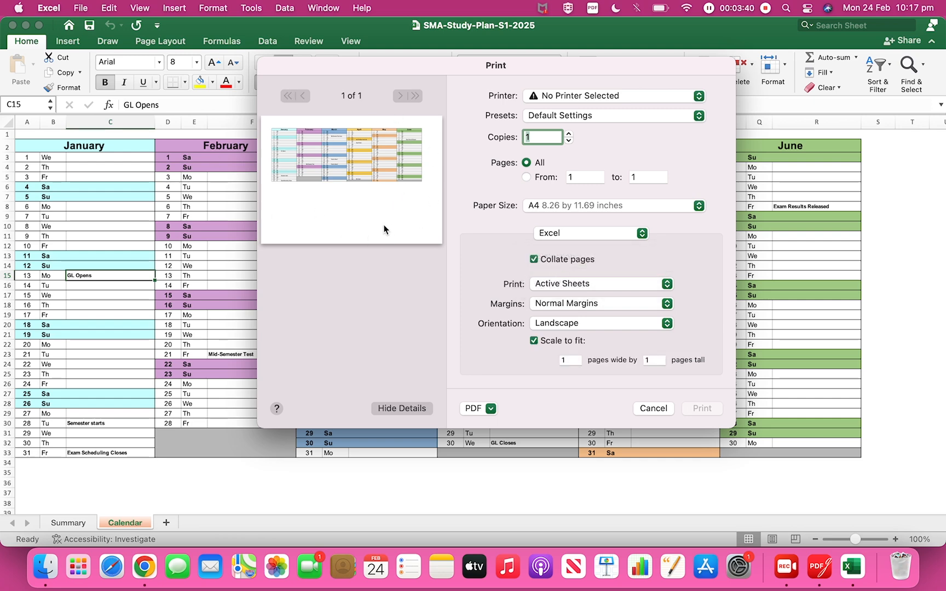
# Save the Calendar sheet from the print dialog as a PDF named Excel PDF on the Desktop.
pyautogui.click(492, 411)
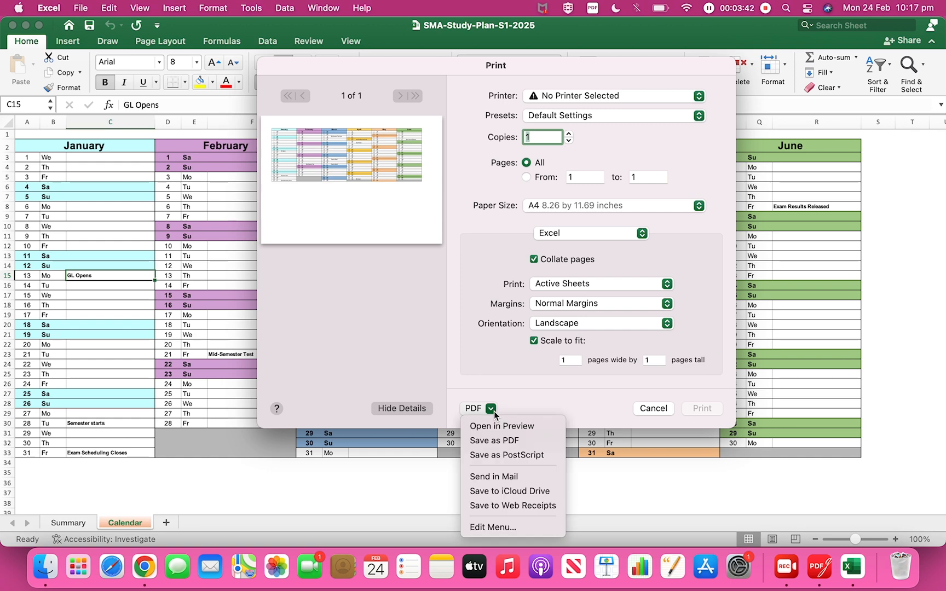
pyautogui.click(497, 441)
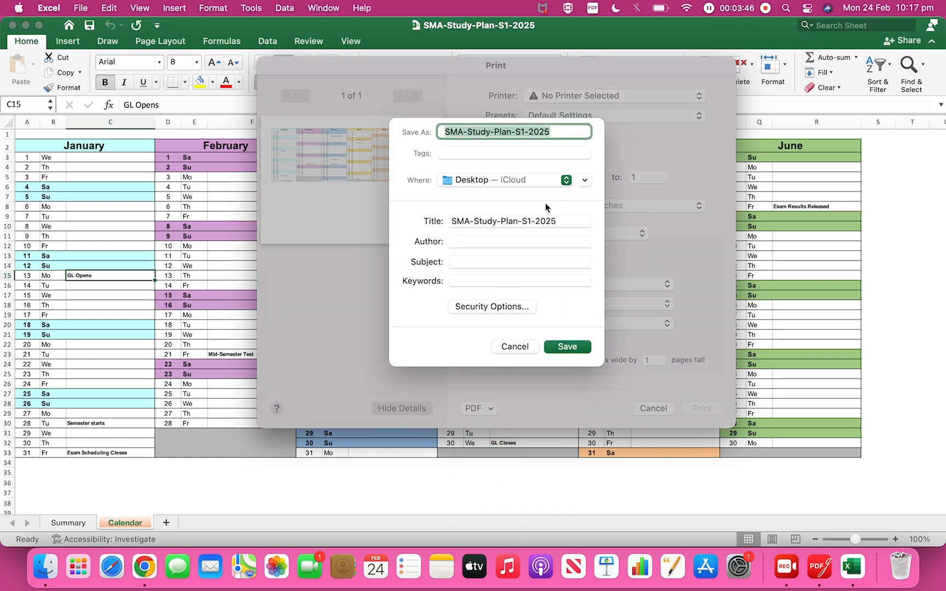
pyautogui.write('Excel ')
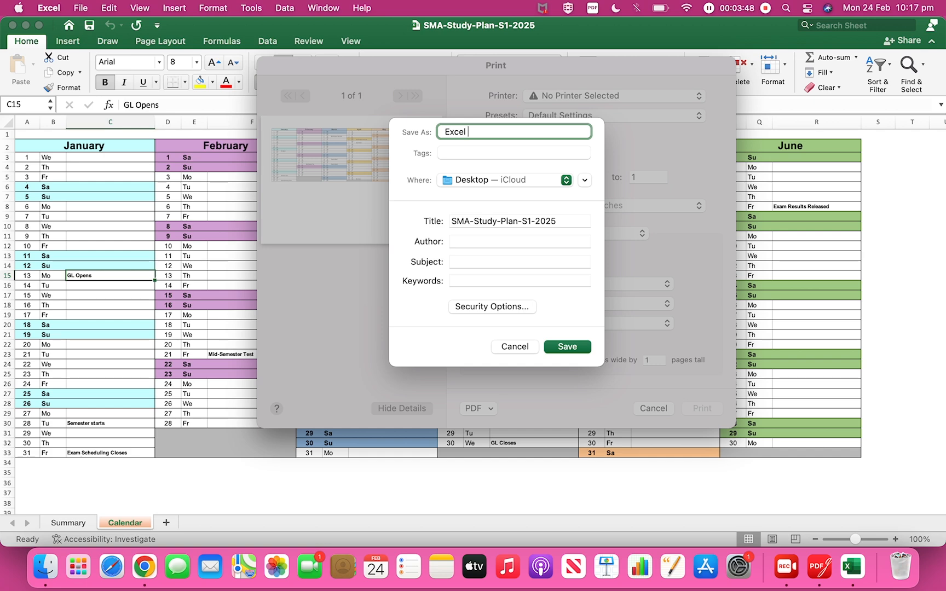
pyautogui.write('PDF')
pyautogui.click(567, 347)
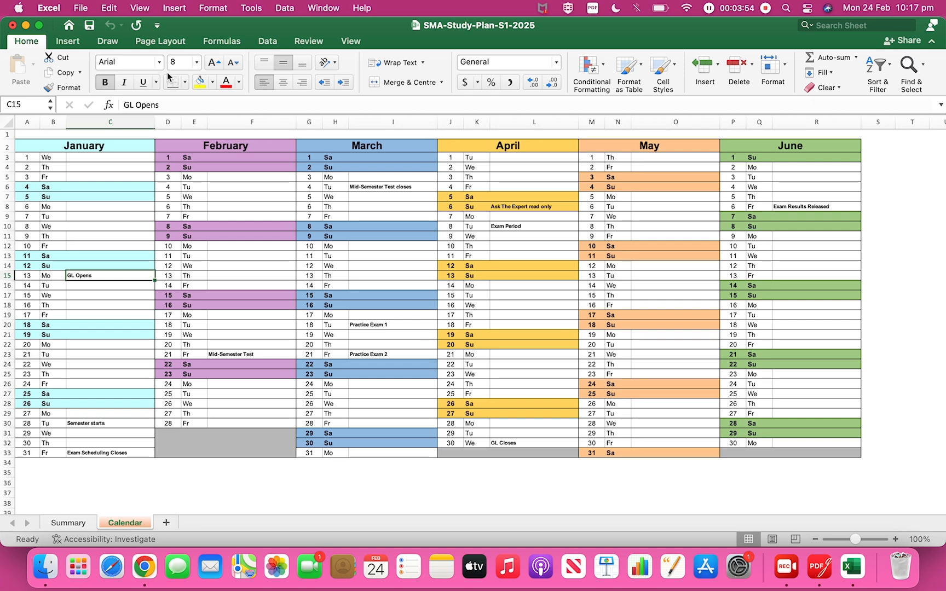
# Minimise the workbook, review Excel PDF in full screen and close it, and move the file beneath SMA-Study-Plan-S1-2025.pdf on the desktop.
pyautogui.click(26, 26)
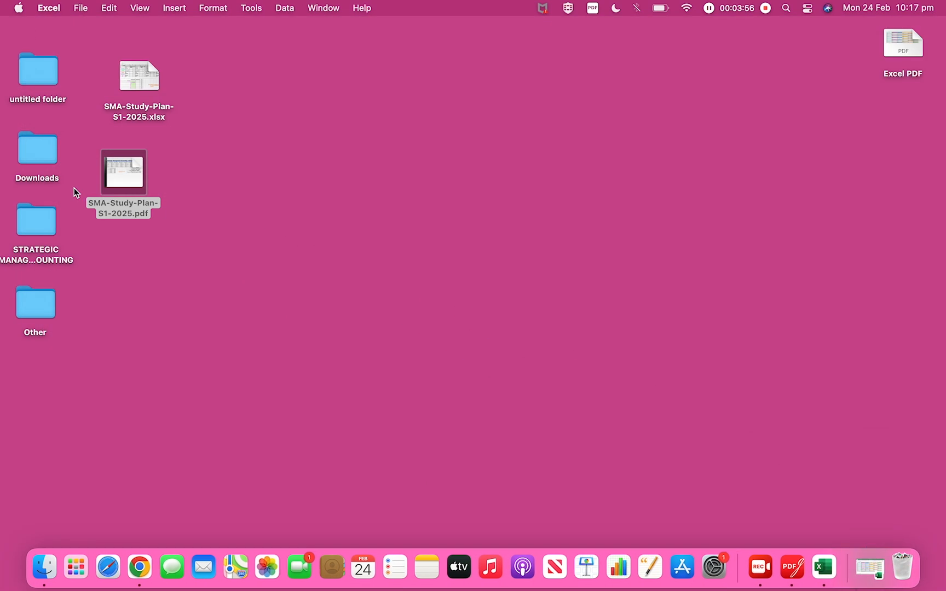
pyautogui.doubleClick(897, 39)
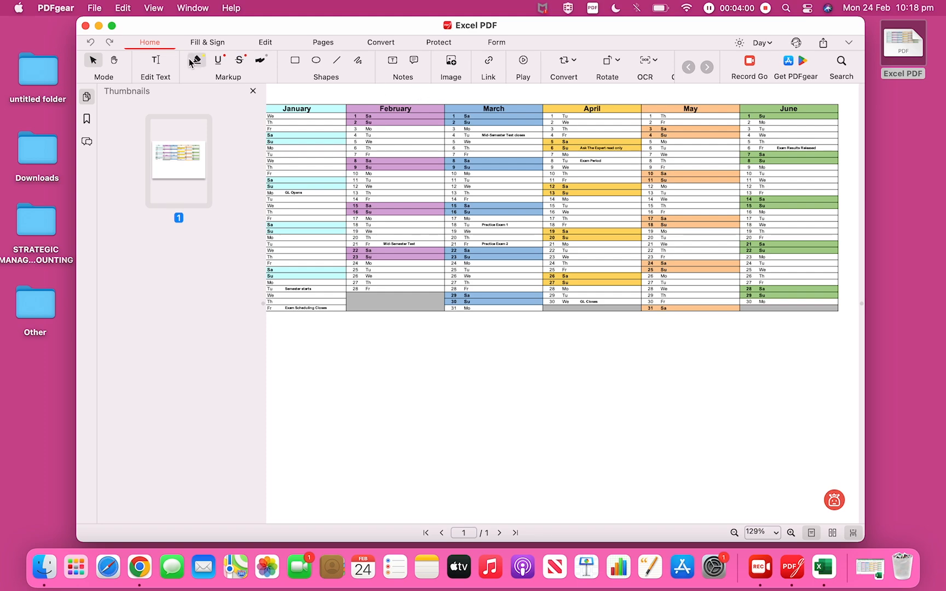
pyautogui.click(111, 25)
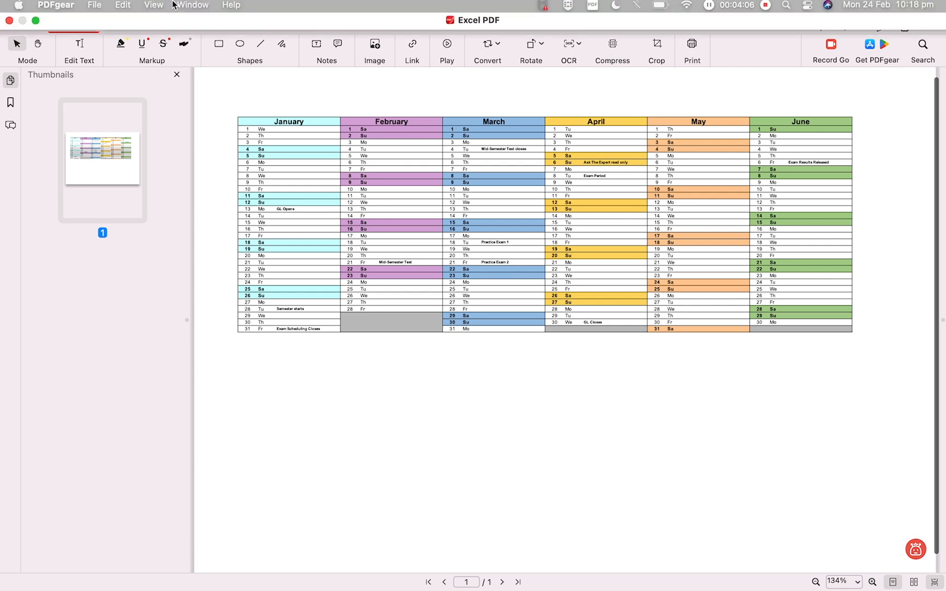
pyautogui.click(14, 25)
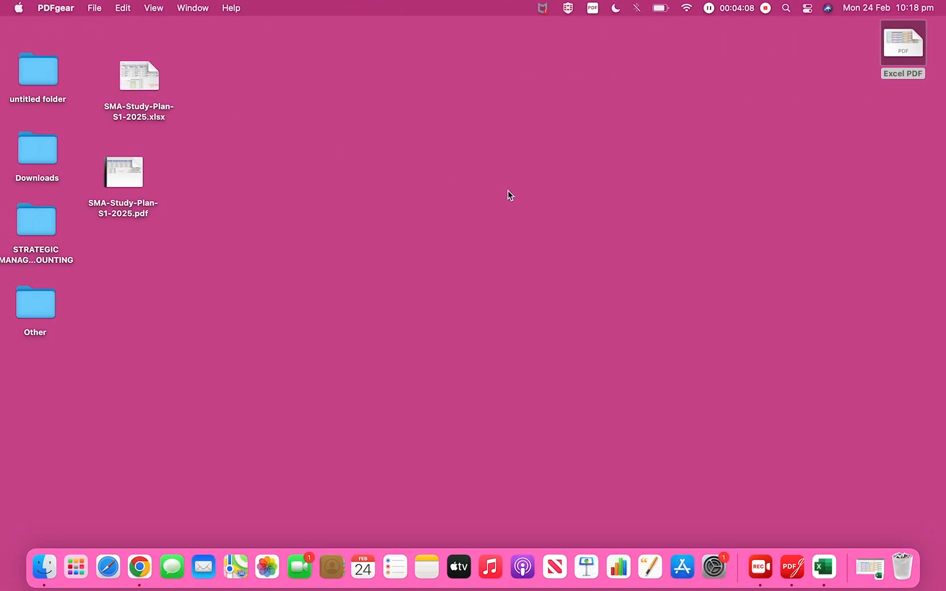
pyautogui.moveTo(908, 42); pyautogui.dragTo(141, 267)
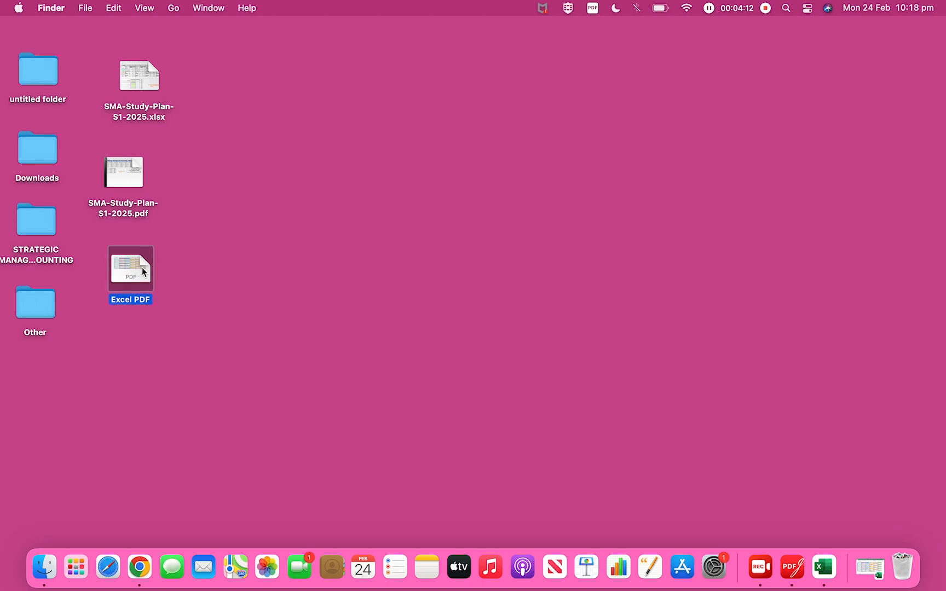
# Close the Excel workbook without saving its changes and reopen SMA-Study-Plan-S1-2025.xlsx in full screen.
pyautogui.click(826, 569)
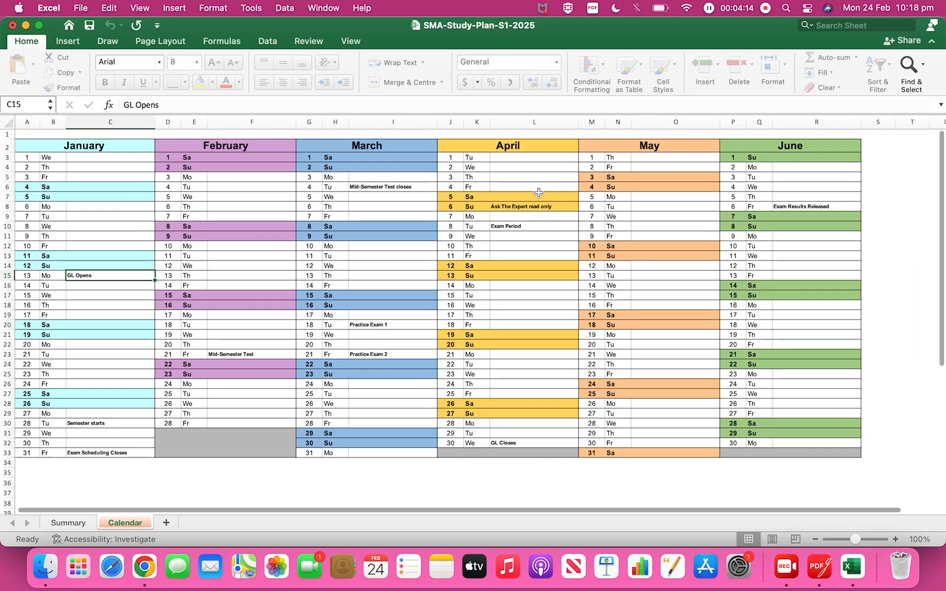
pyautogui.click(12, 26)
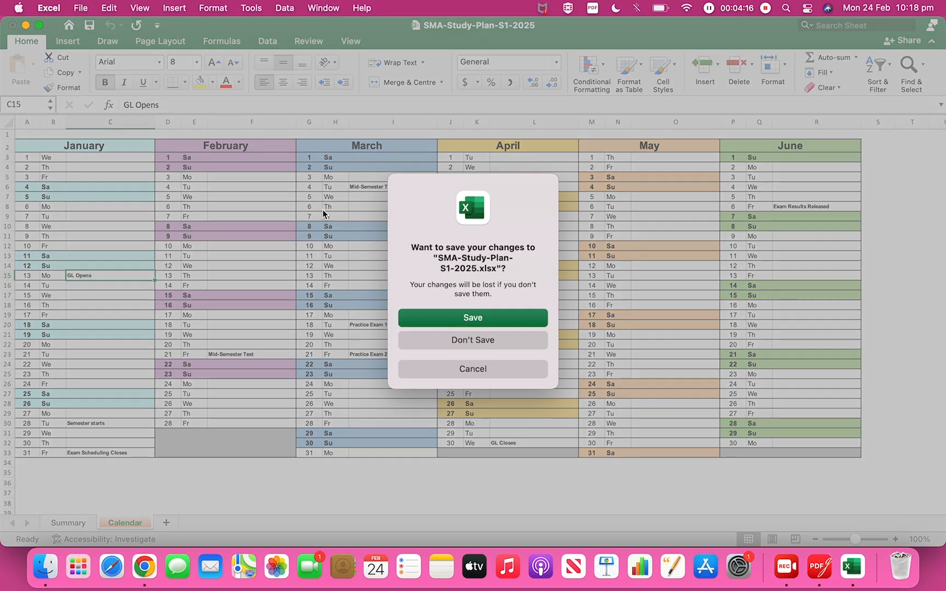
pyautogui.click(469, 340)
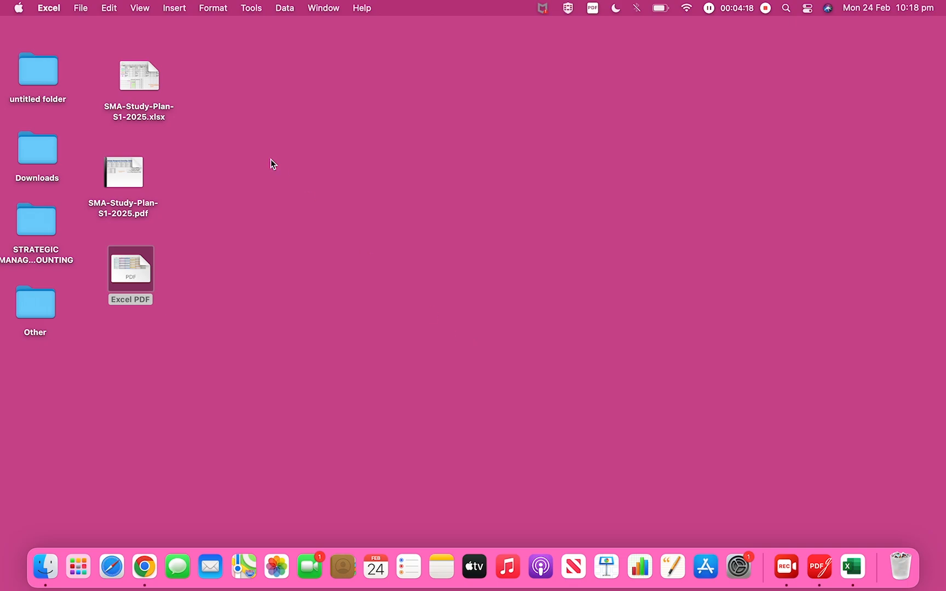
pyautogui.doubleClick(129, 73)
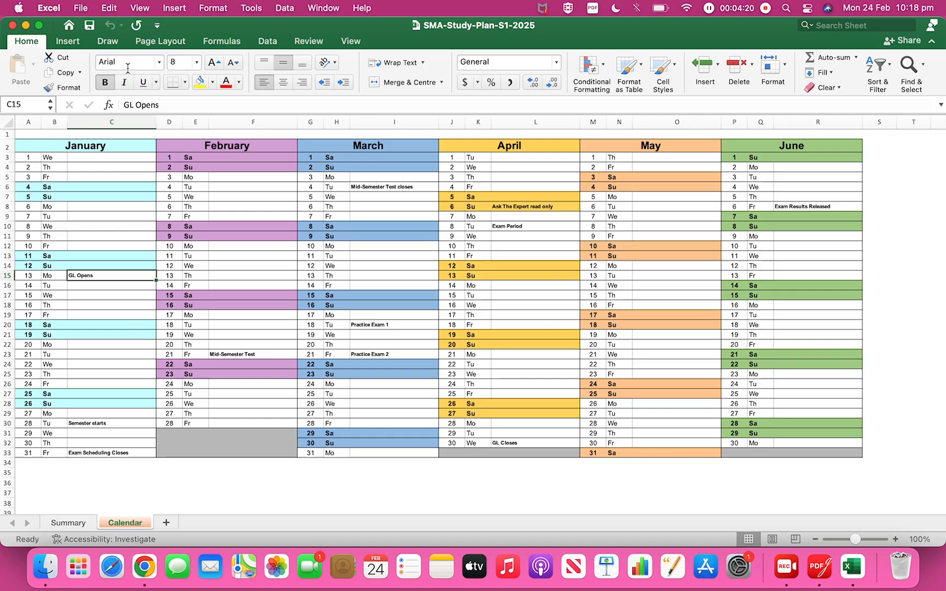
pyautogui.click(40, 25)
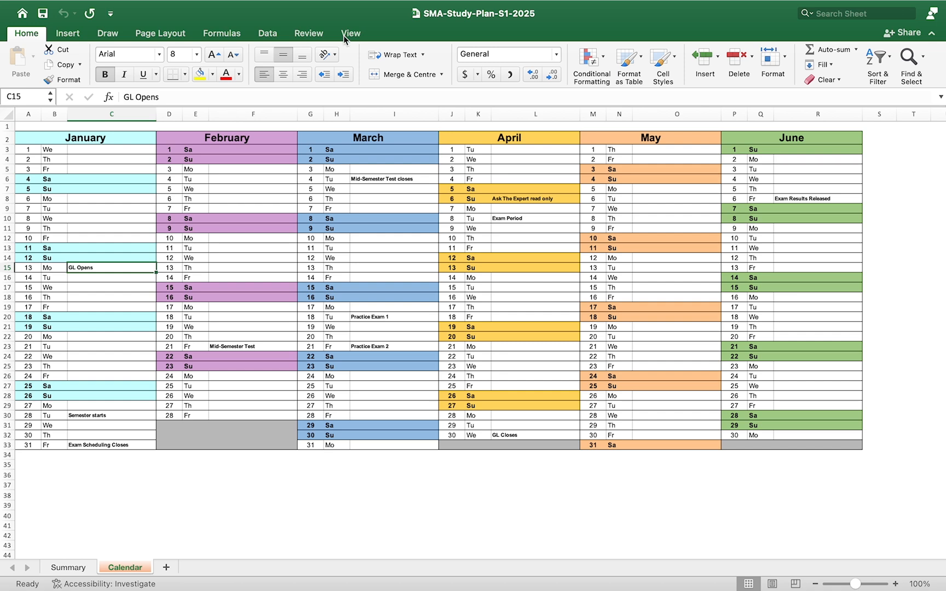
# Show the Calendar sheet in Page Break Preview and move its first vertical page break past the June columns to make one page.
pyautogui.click(344, 34)
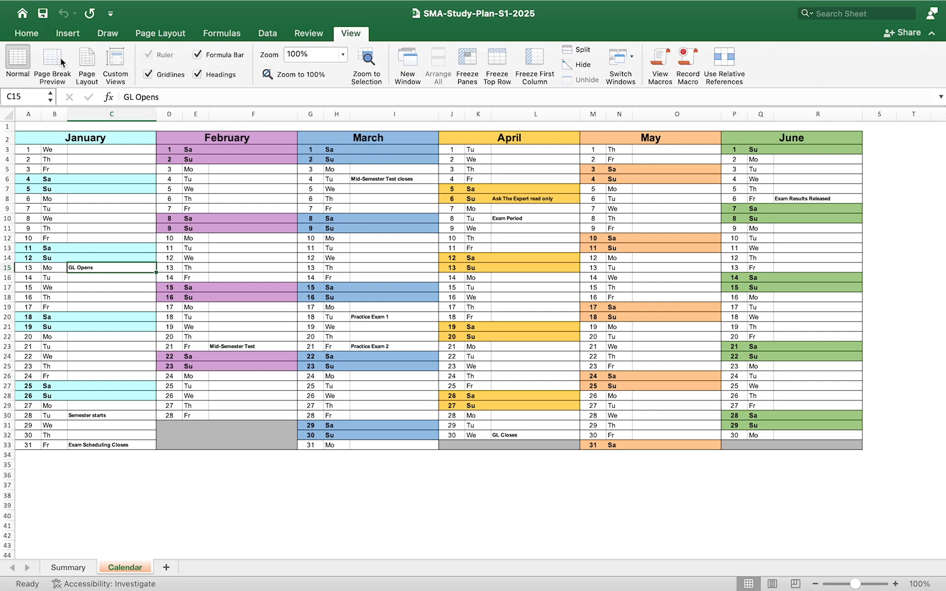
pyautogui.click(52, 64)
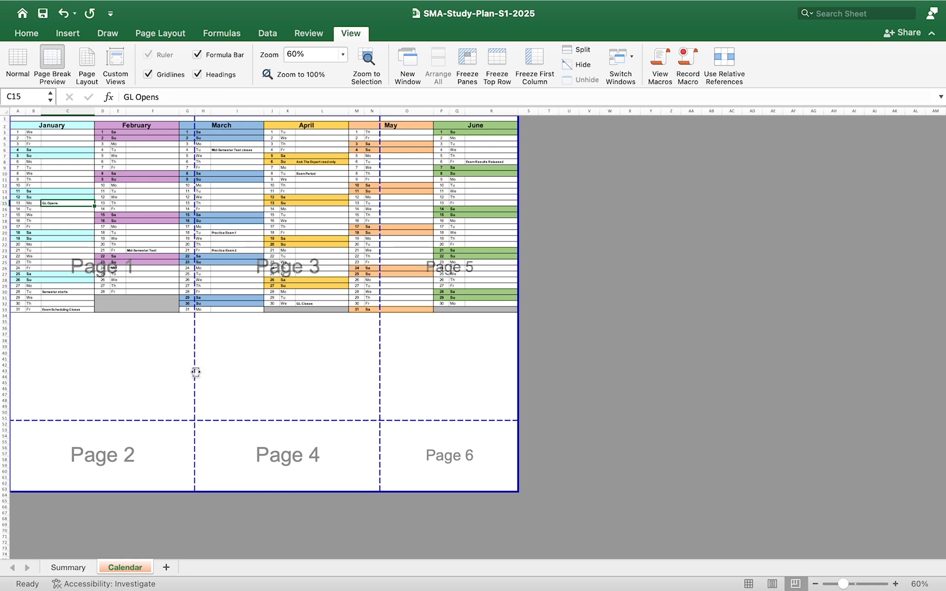
pyautogui.moveTo(196, 372); pyautogui.dragTo(527, 346)
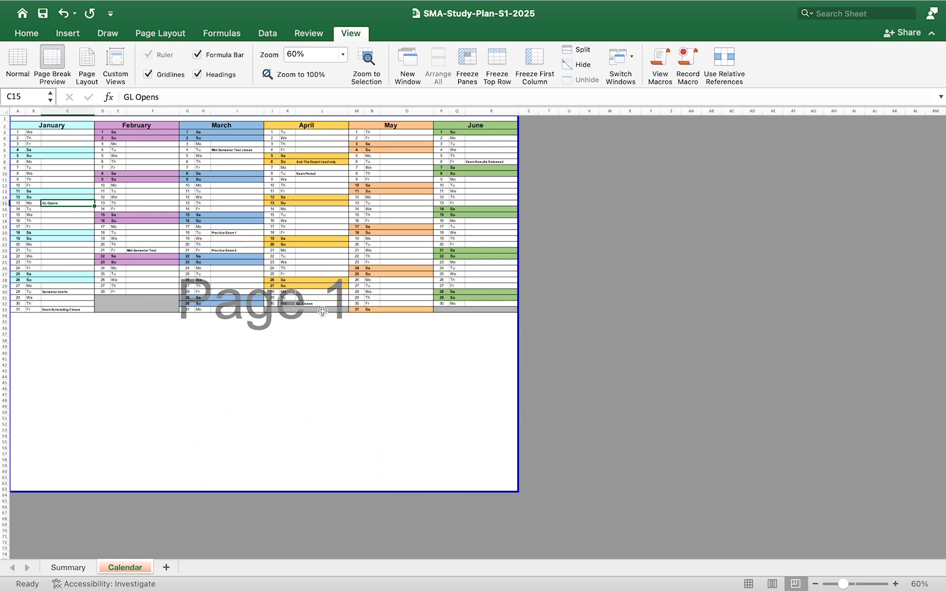
# Show the Summary sheet in Page Break Preview to check its page area, and return to the Calendar sheet.
pyautogui.click(77, 569)
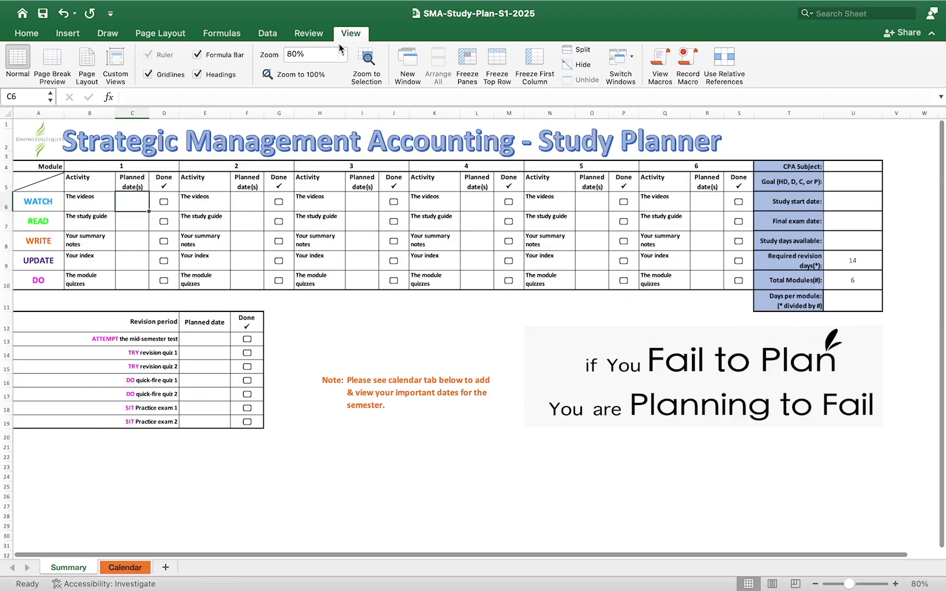
pyautogui.click(51, 70)
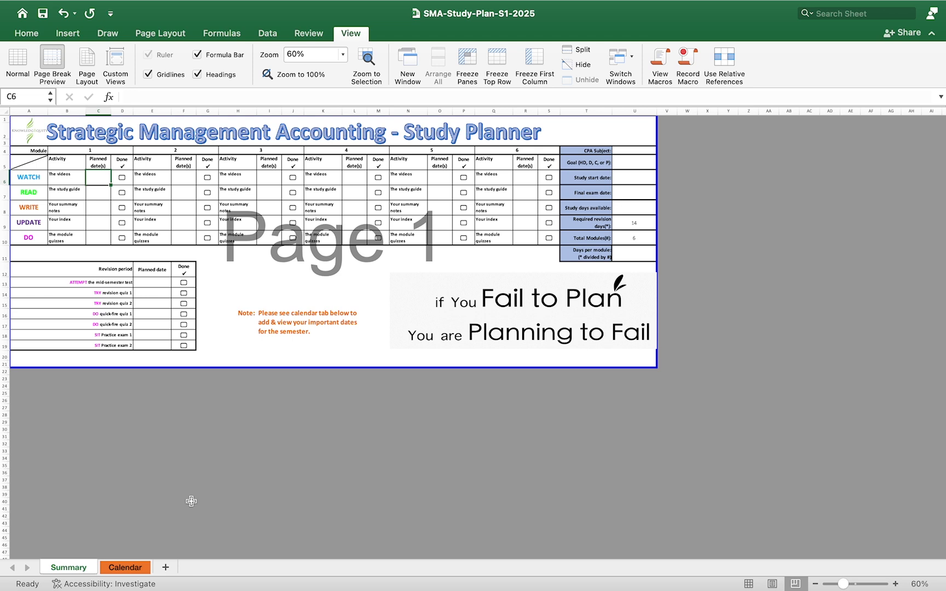
pyautogui.click(126, 568)
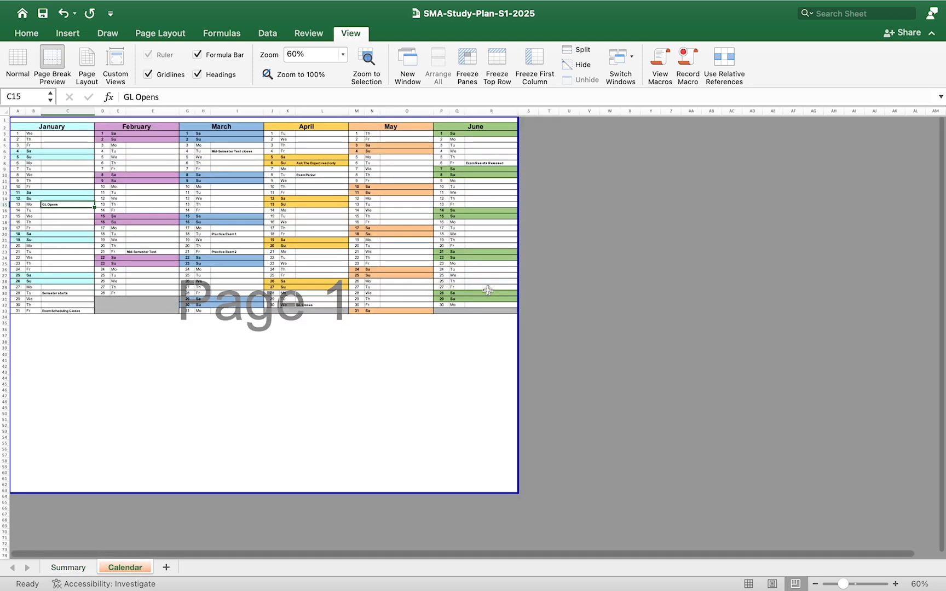
# Set the Calendar sheet's page orientation to Landscape.
pyautogui.click(160, 33)
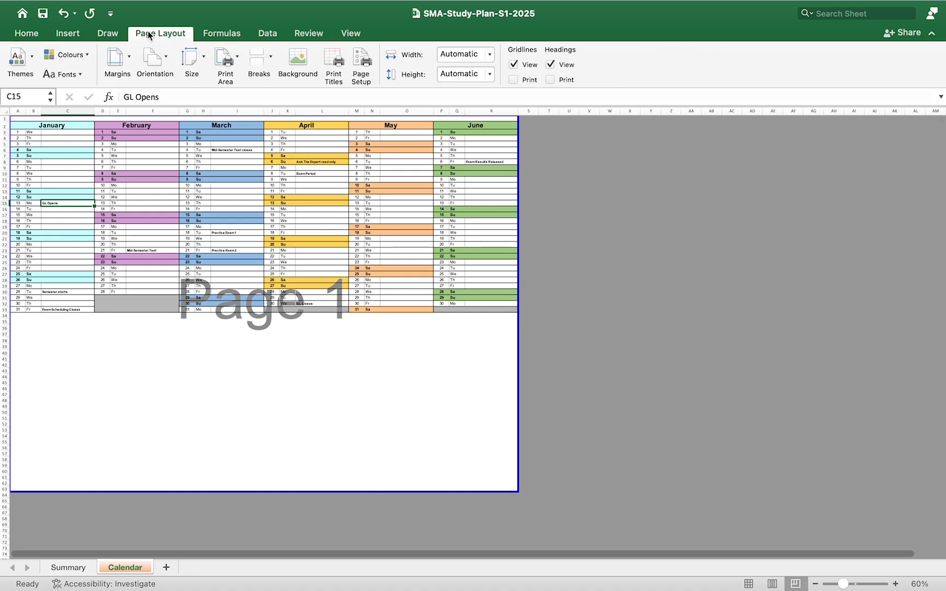
pyautogui.click(156, 65)
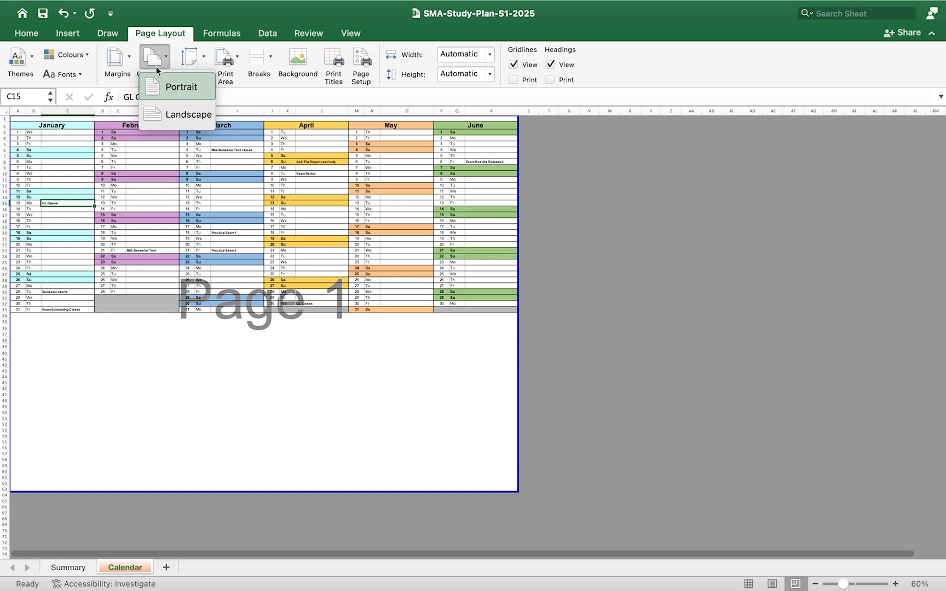
pyautogui.click(181, 121)
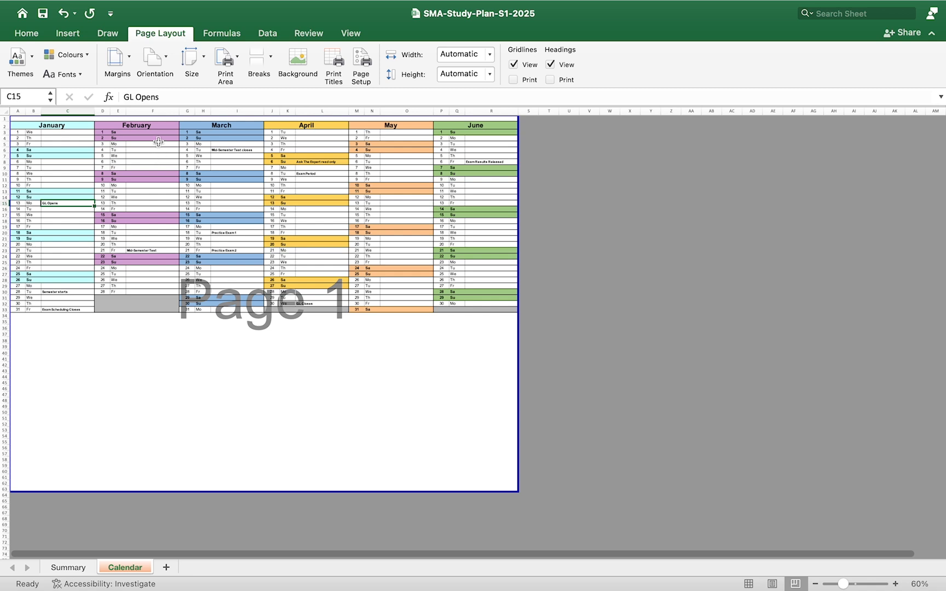
# Centre the Calendar sheet on the page horizontally and vertically through its custom margin settings.
pyautogui.click(121, 64)
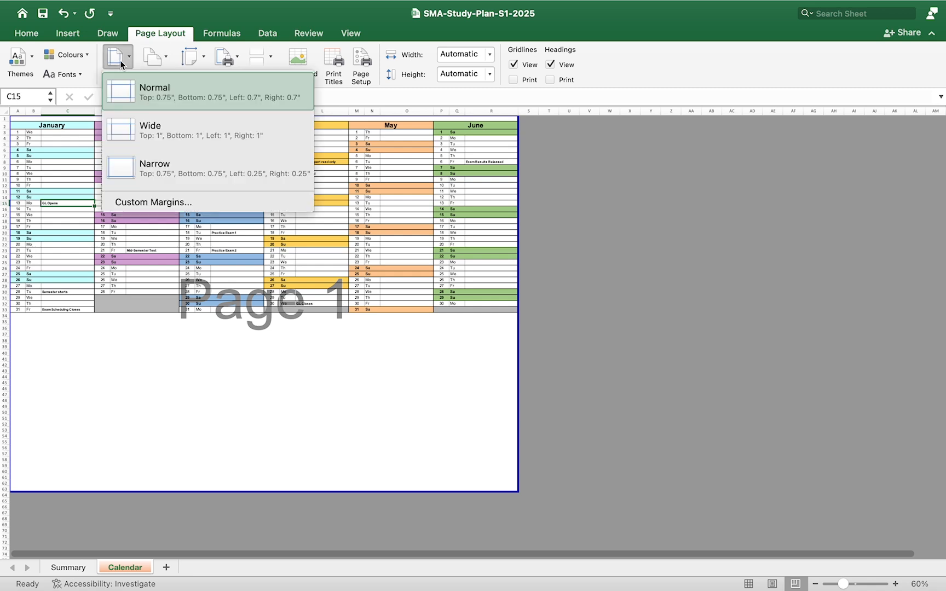
pyautogui.click(153, 202)
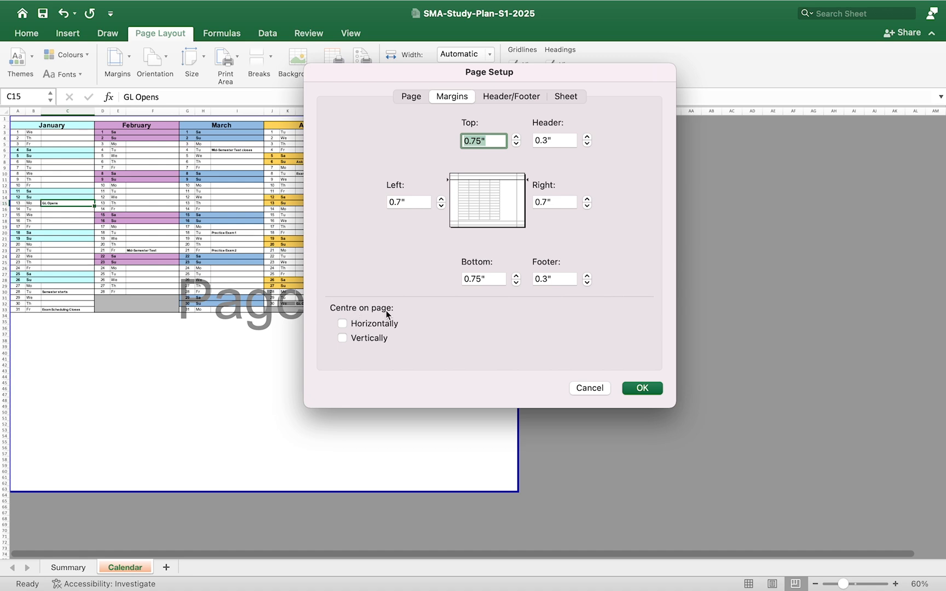
pyautogui.click(343, 324)
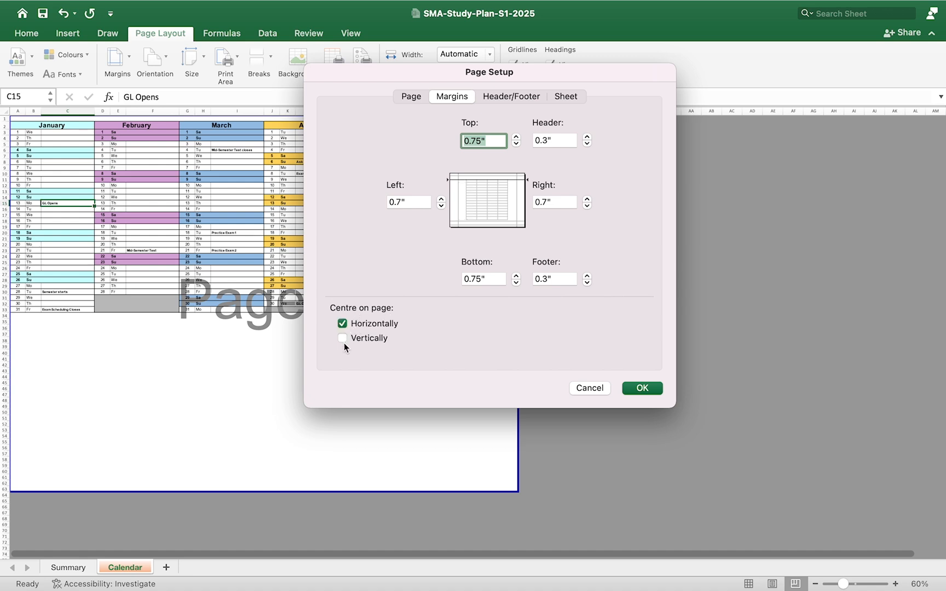
pyautogui.click(343, 340)
pyautogui.click(636, 387)
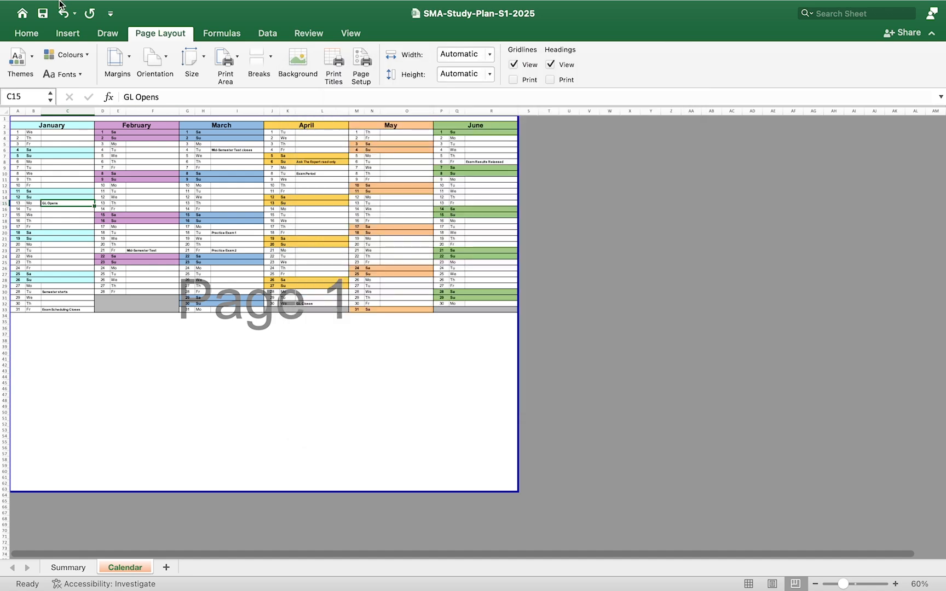
# Save only the Calendar sheet as a PDF named Excel Test on the Desktop.
pyautogui.moveTo(59, 3)
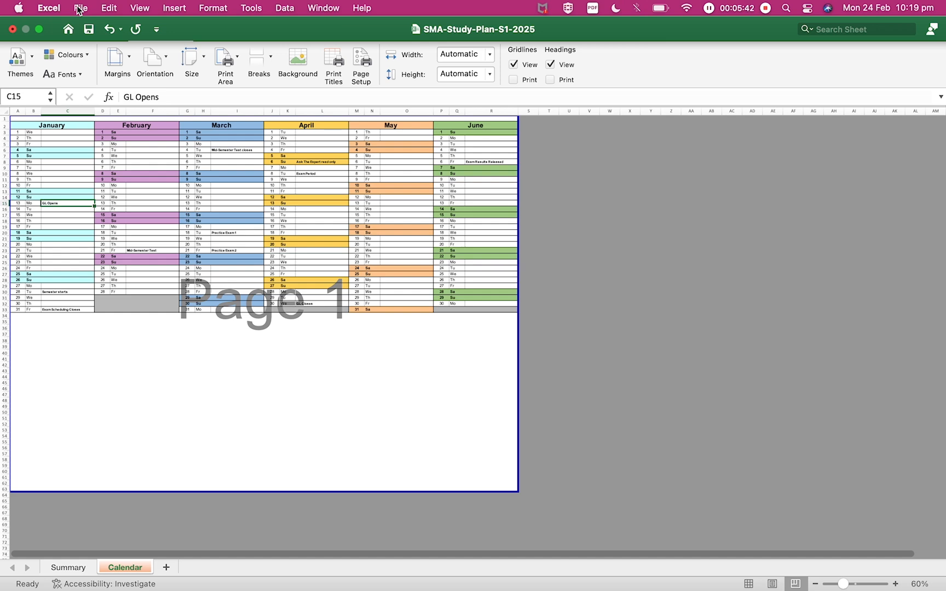
pyautogui.click(80, 8)
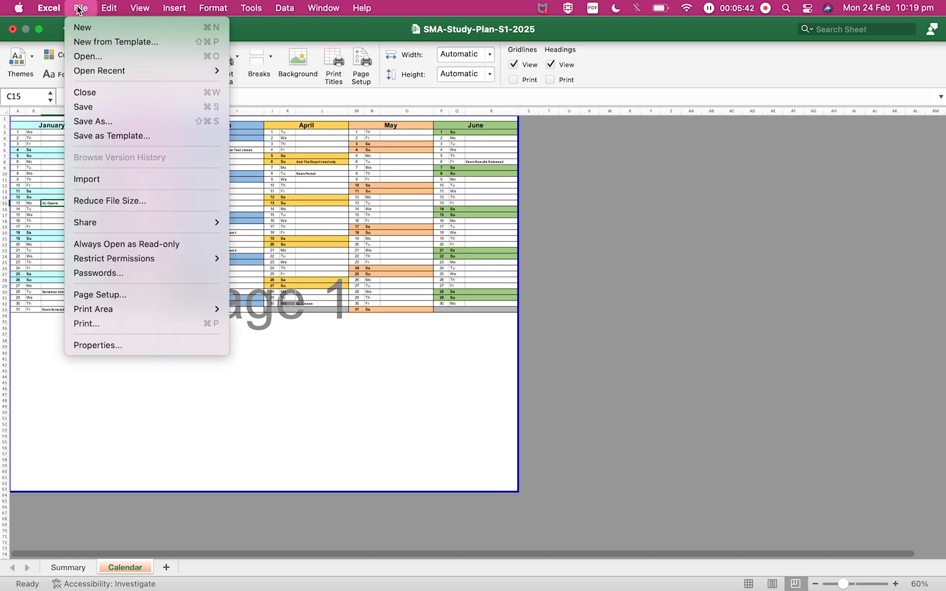
pyautogui.click(92, 122)
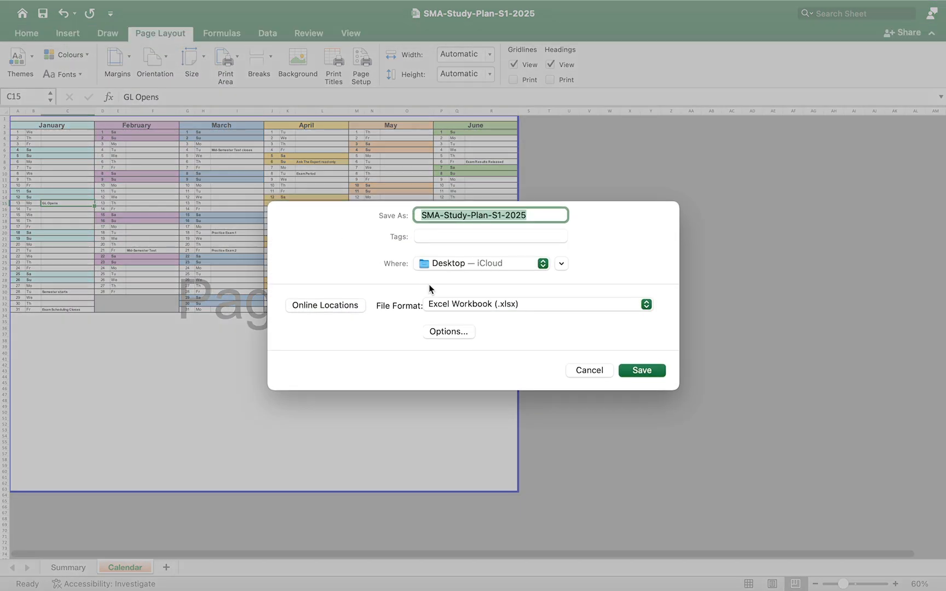
pyautogui.write('E')
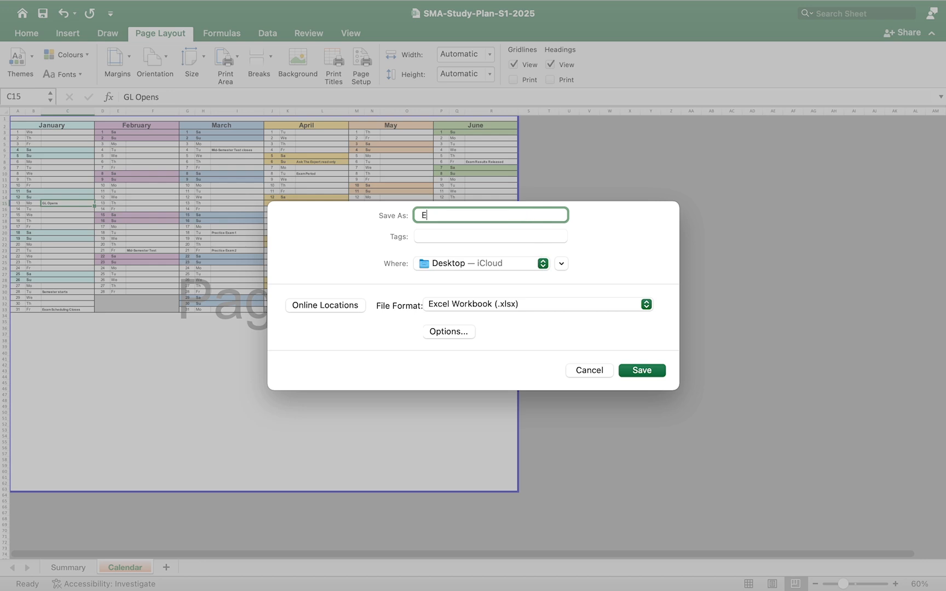
pyautogui.write('xcel Test')
pyautogui.click(513, 304)
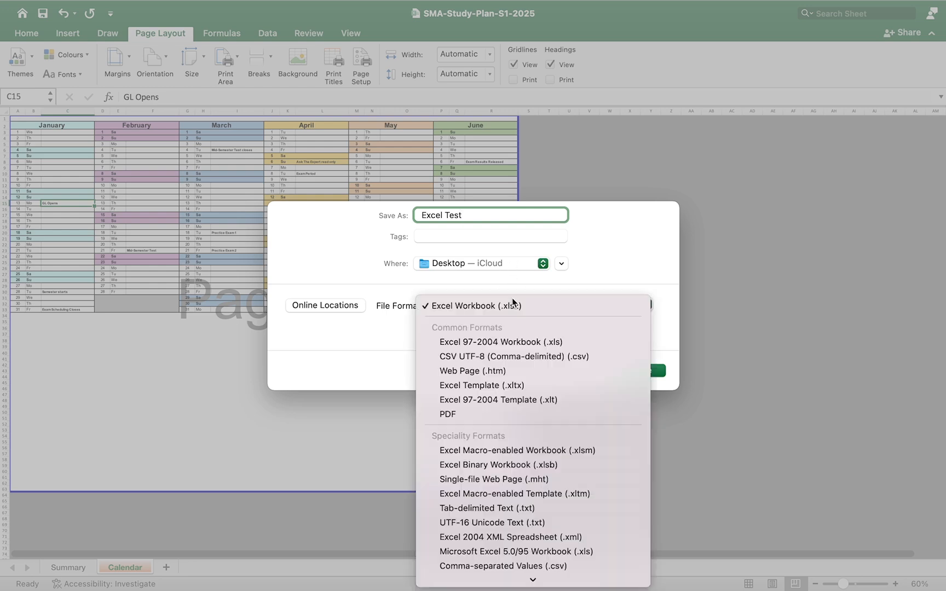
pyautogui.click(477, 413)
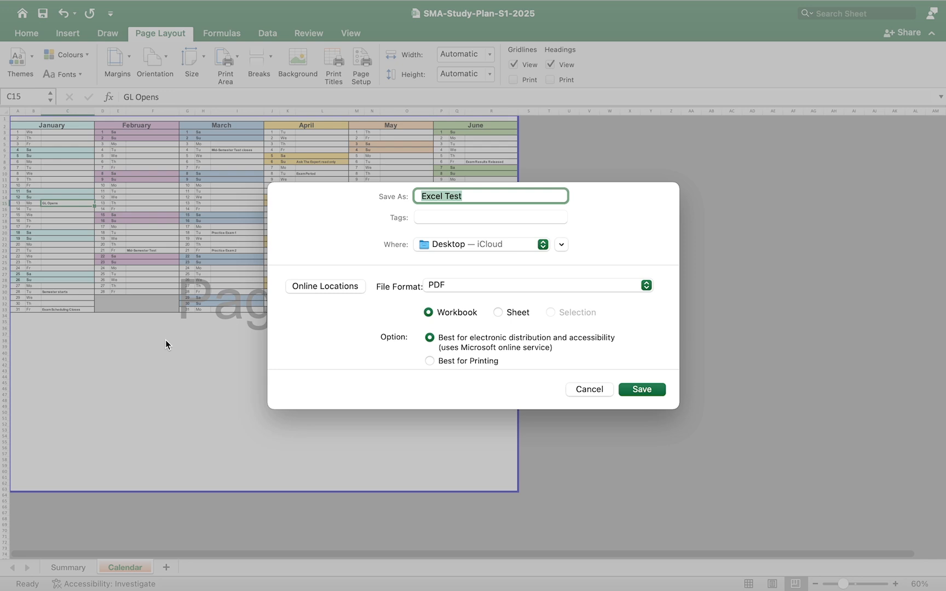
pyautogui.click(499, 313)
pyautogui.click(641, 389)
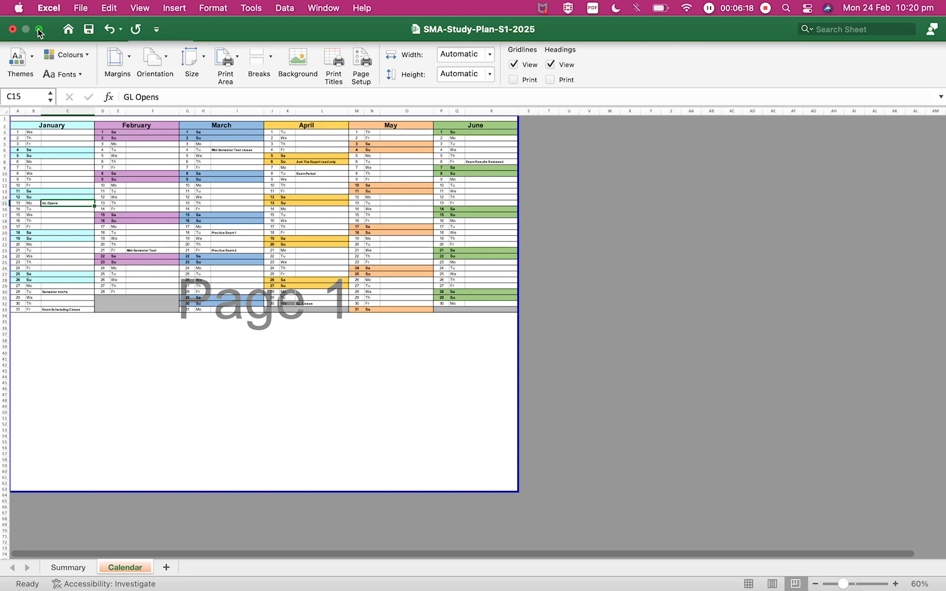
# Minimise the workbook, open Excel Test.pdf from the desktop in PDFgear, check the calendar page's layout up close, and close it.
pyautogui.click(39, 29)
pyautogui.click(27, 26)
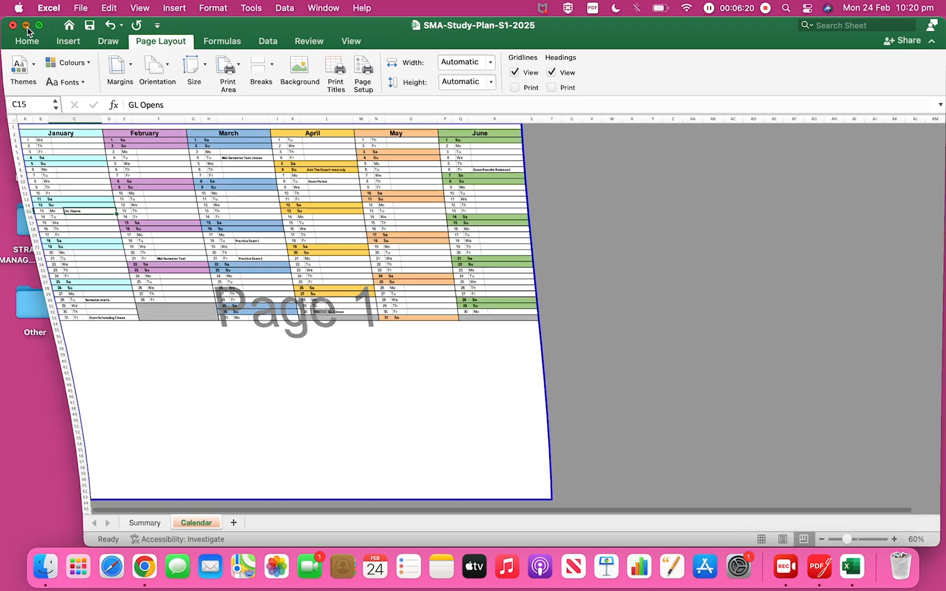
pyautogui.doubleClick(900, 39)
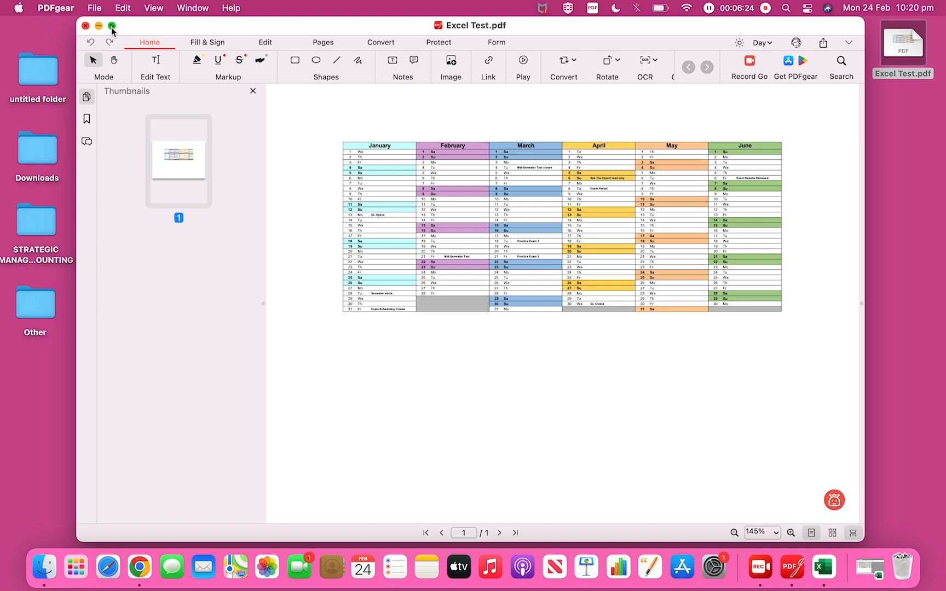
pyautogui.click(111, 27)
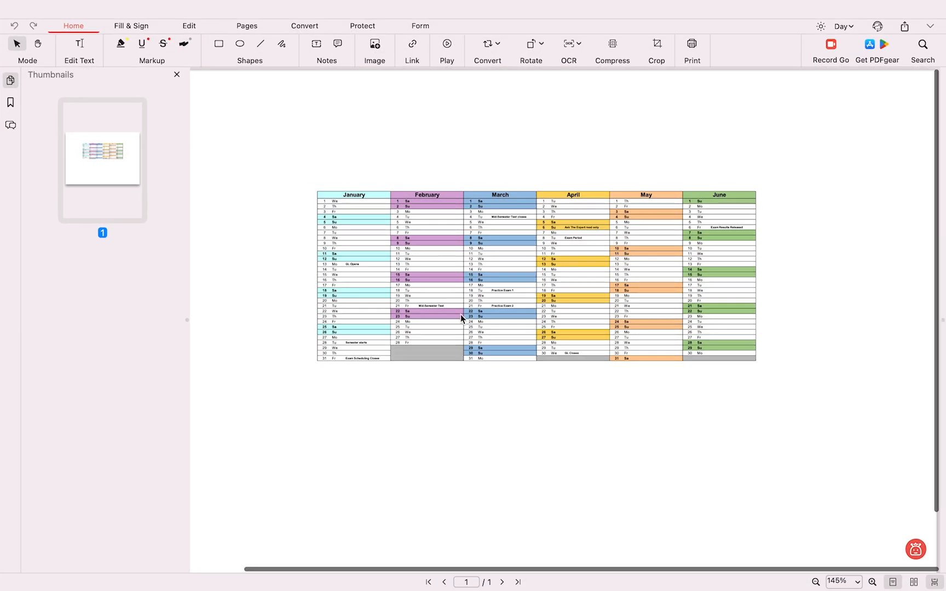
pyautogui.scroll(5, 460, 314)
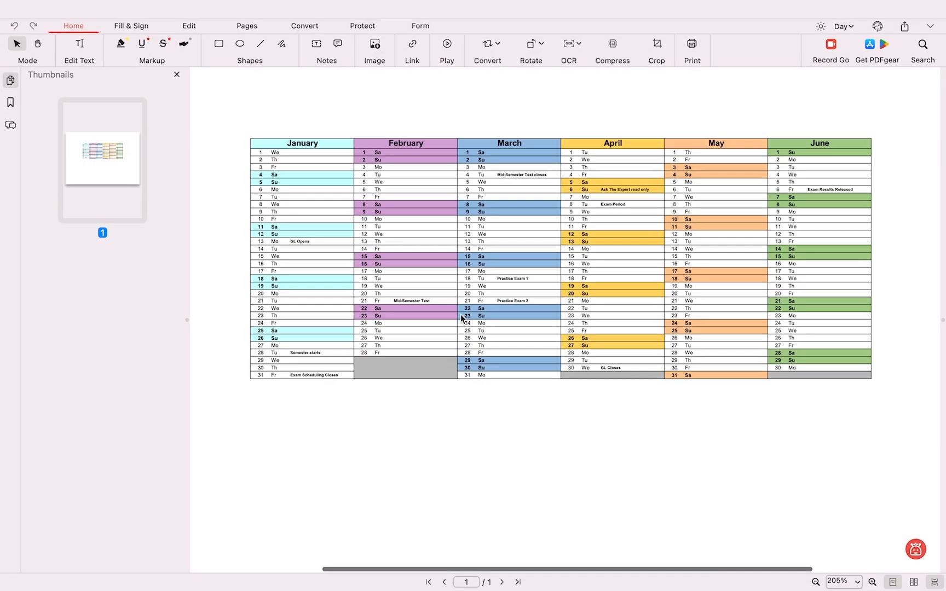
pyautogui.moveTo(43, 5)
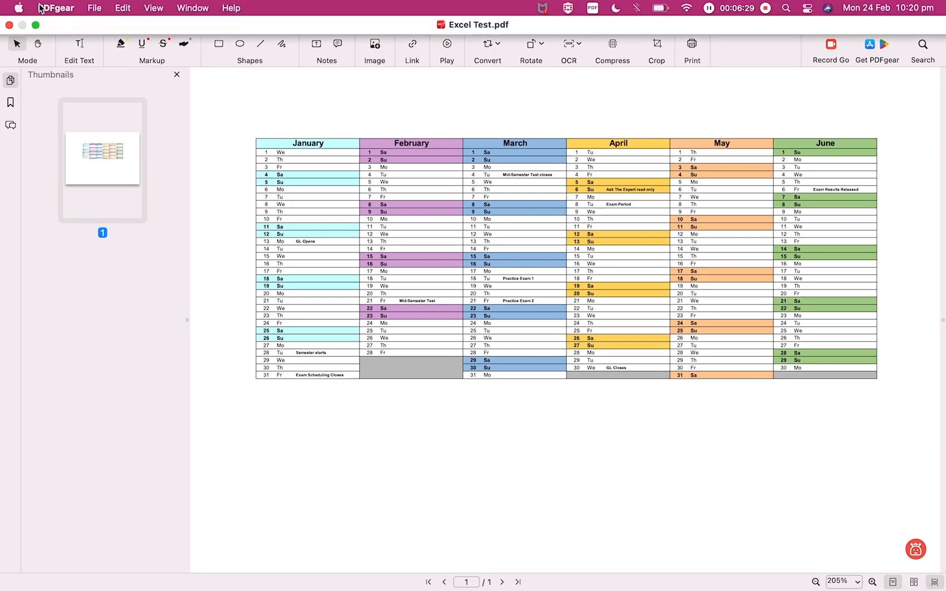
pyautogui.click(10, 25)
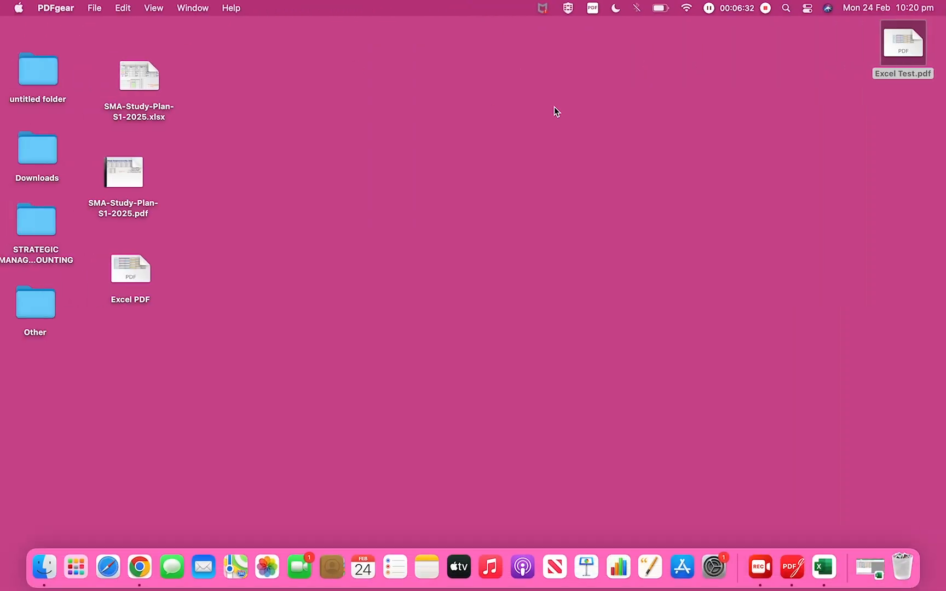